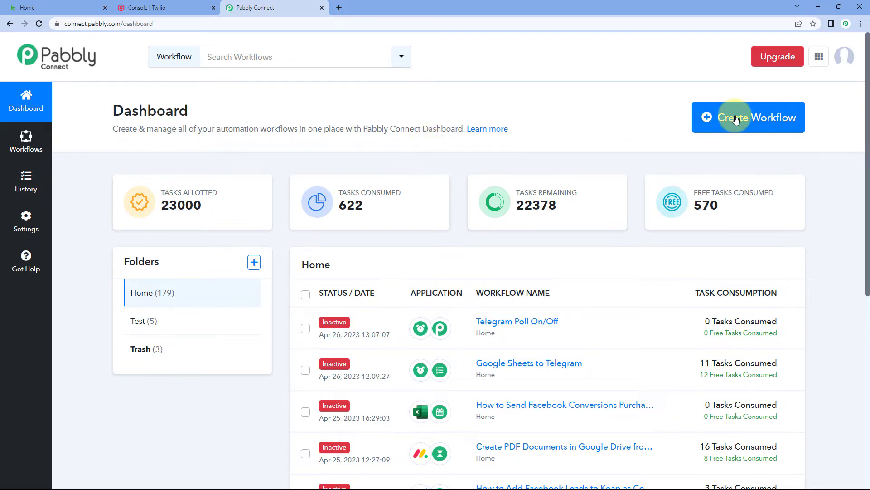
Create a new workflow named "Keap to Twilio"
left_click(727, 115)
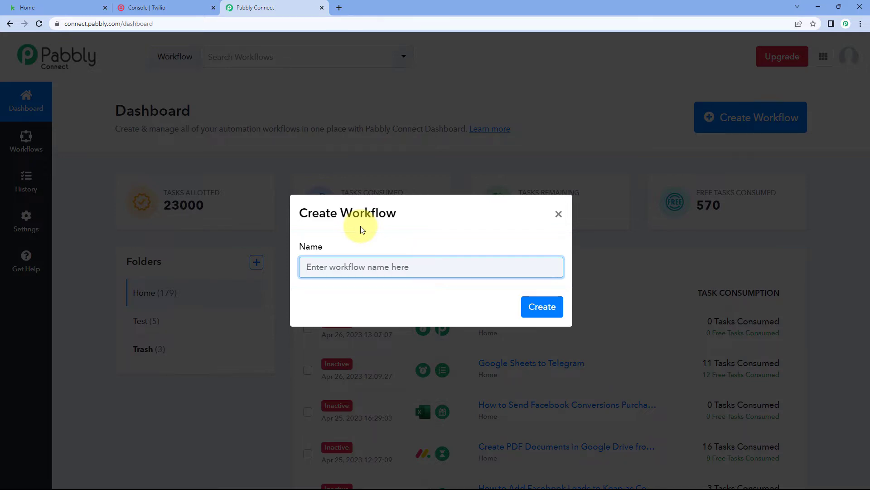
type("Keap to Twil")
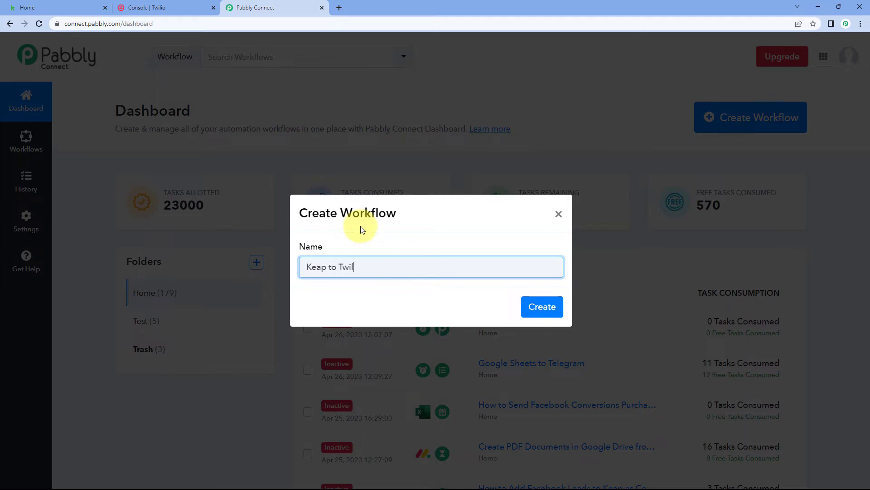
type("io")
left_click(541, 306)
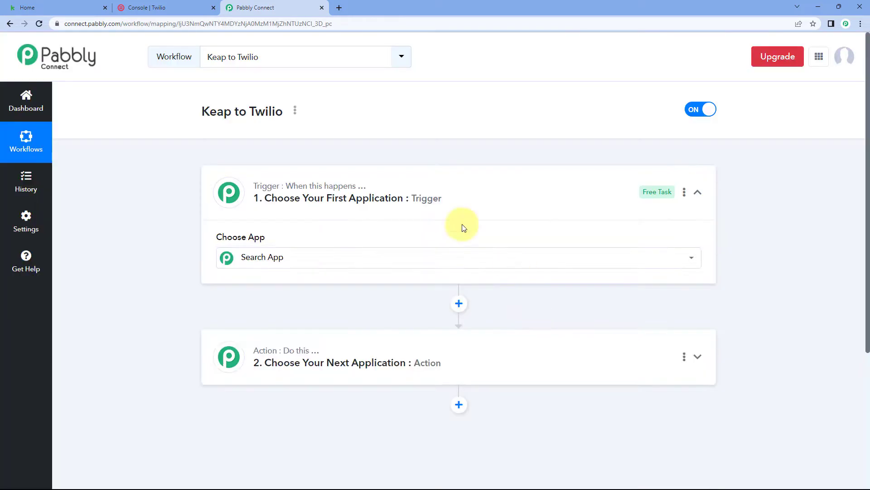
Examine the workflow's trigger and action steps, and the Keap dashboard that supplies the trigger data
left_click(409, 206)
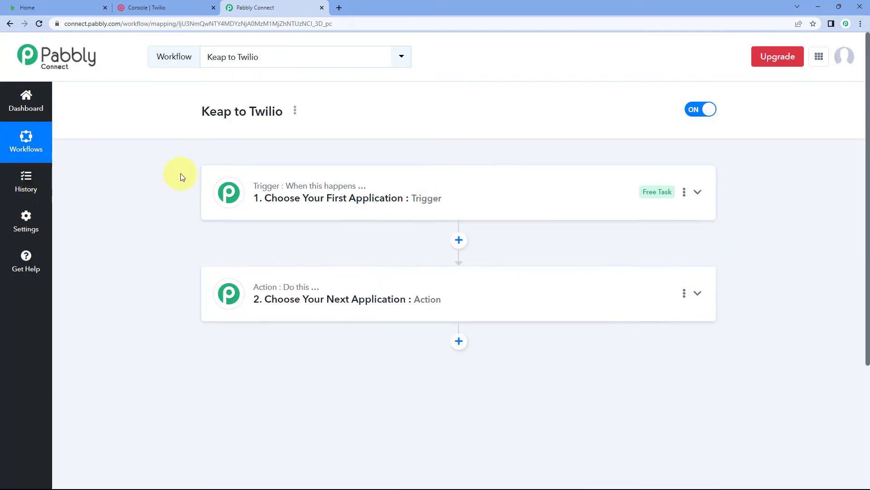
scroll(180, 174, "down", 1)
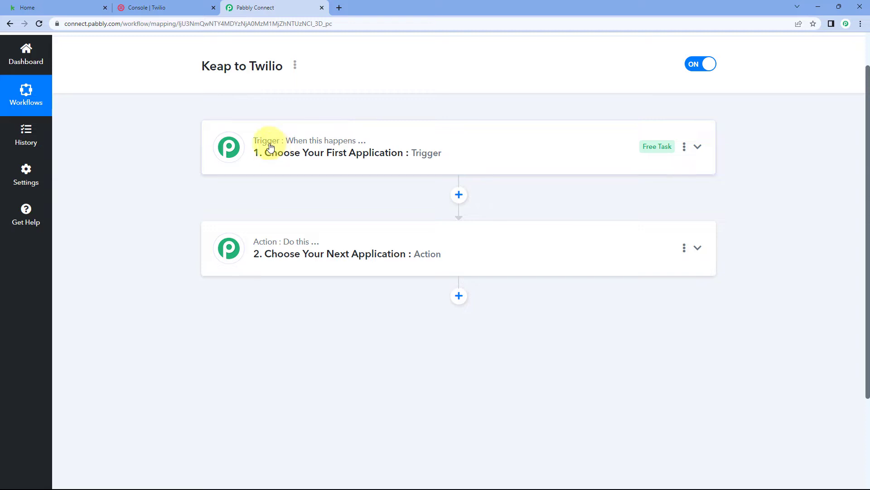
mouse_move(261, 240)
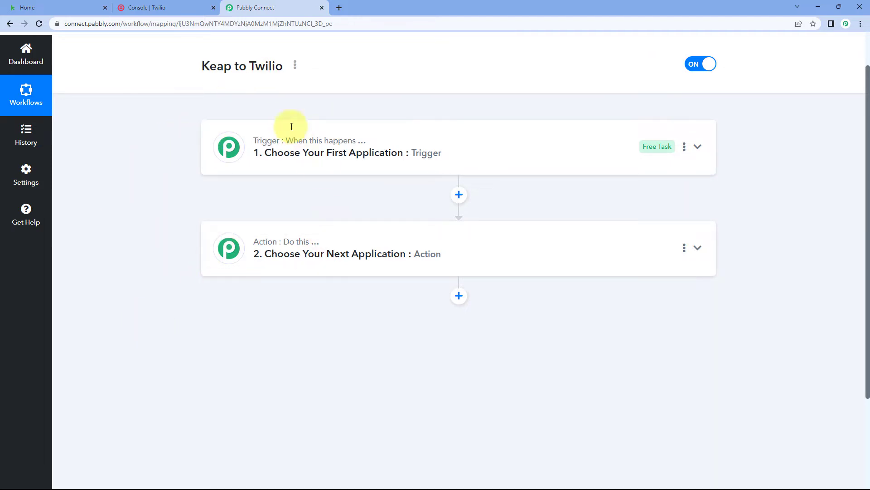
mouse_move(270, 153)
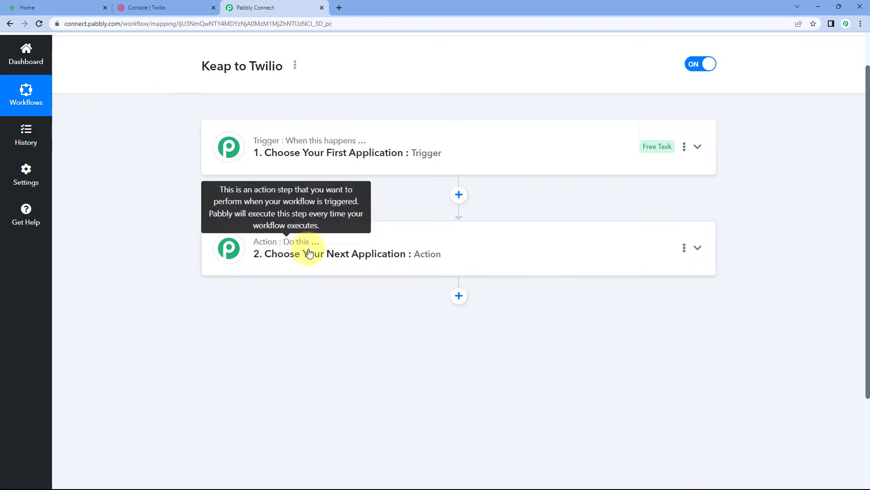
left_click(446, 138)
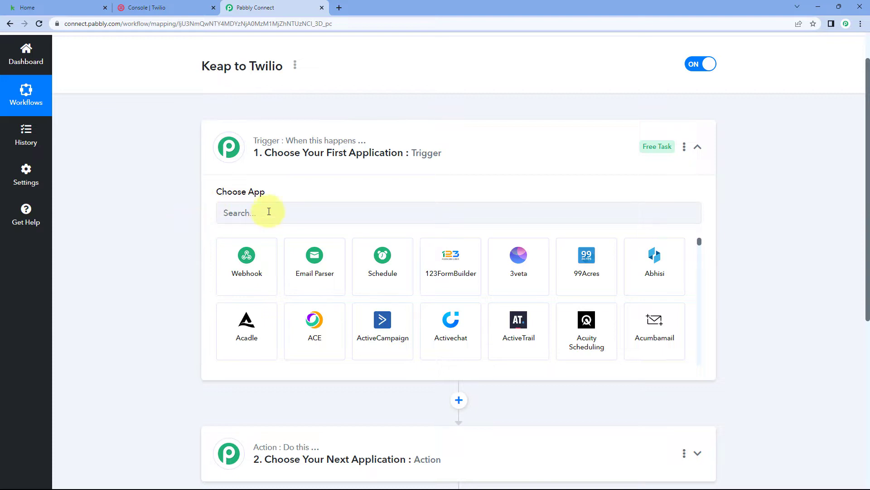
left_click(79, 6)
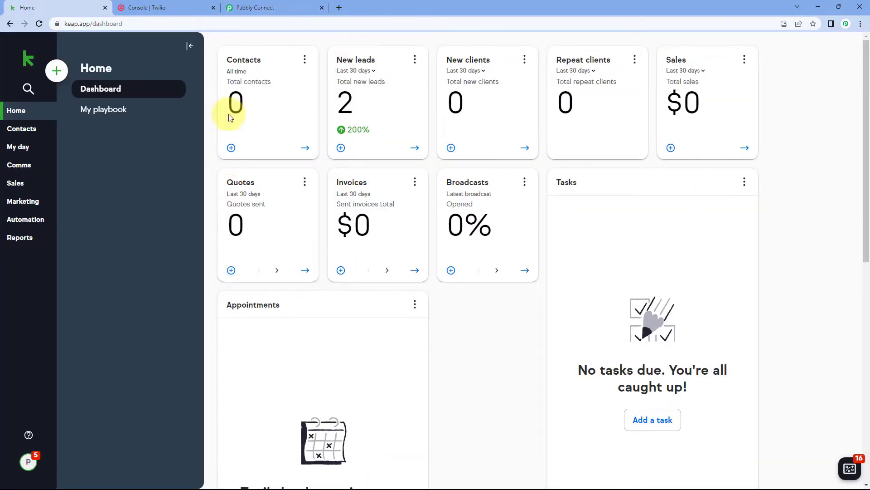
left_click(256, 8)
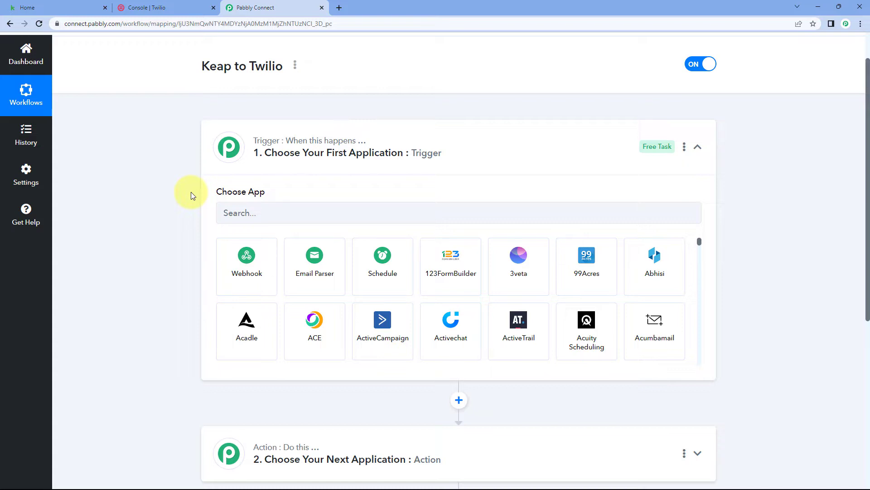
scroll(191, 192, "down", 3)
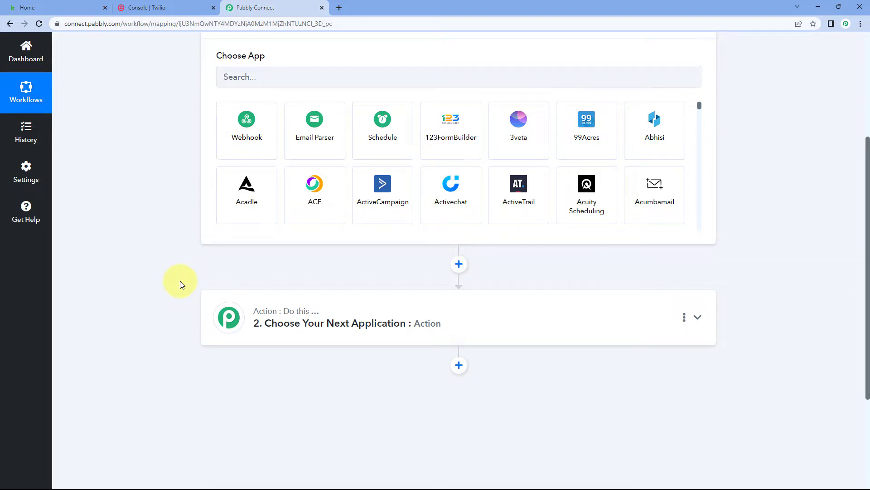
scroll(177, 283, "up", 3)
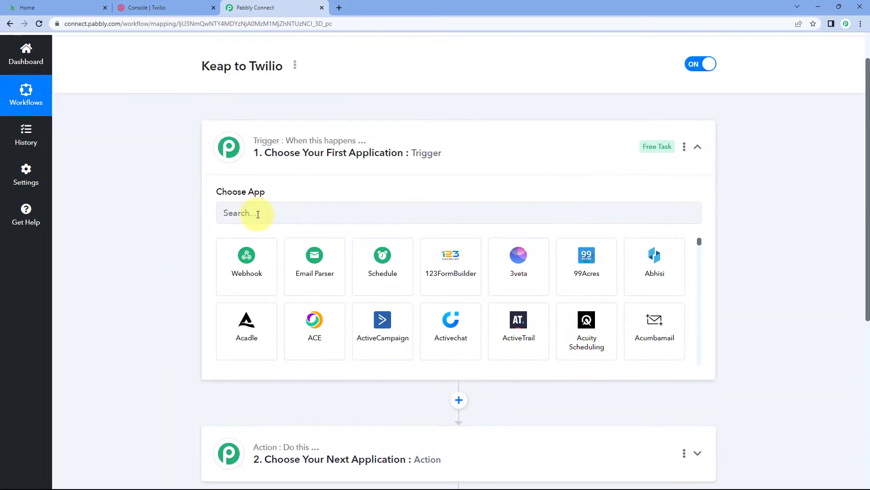
Choose Infusionsoft by Keap as the trigger application with New Contact as its trigger event
left_click(256, 215)
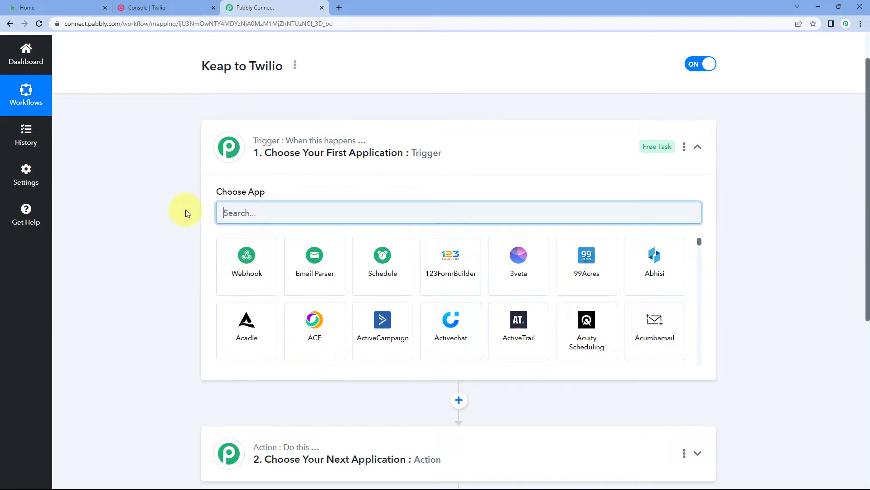
type("Kea")
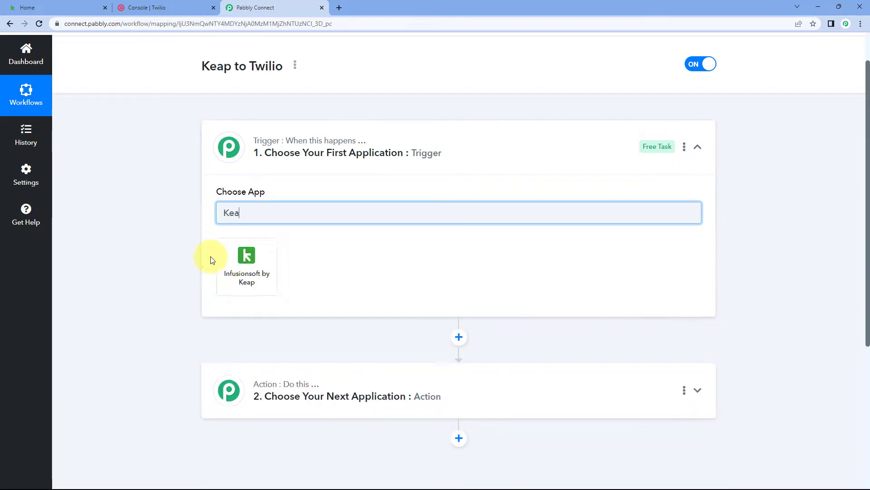
left_click(245, 261)
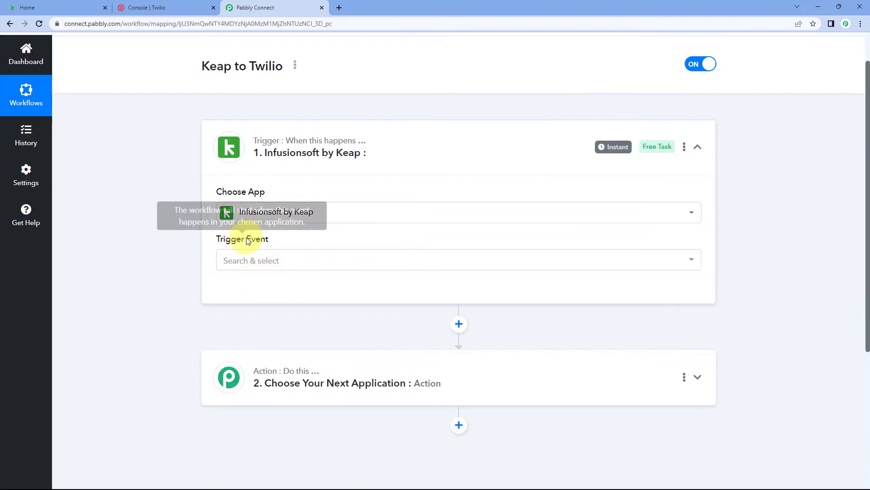
scroll(203, 226, "down", 1)
left_click(308, 222)
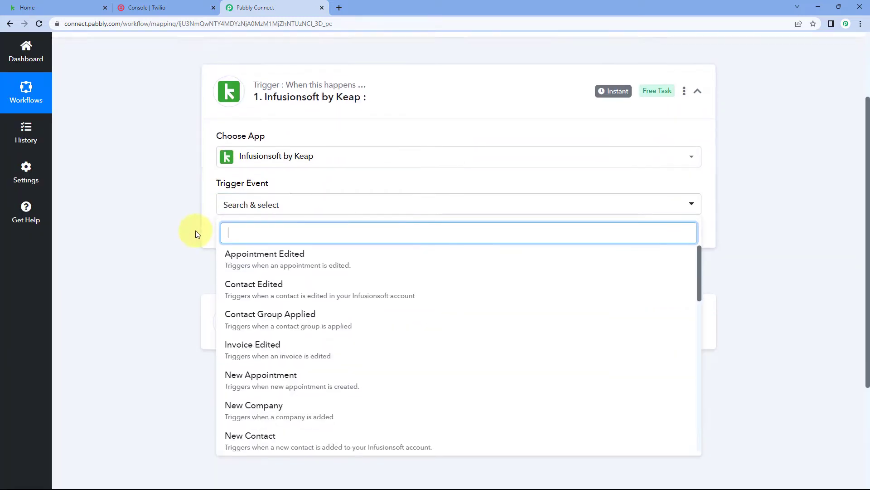
scroll(195, 232, "down", 2)
left_click(281, 354)
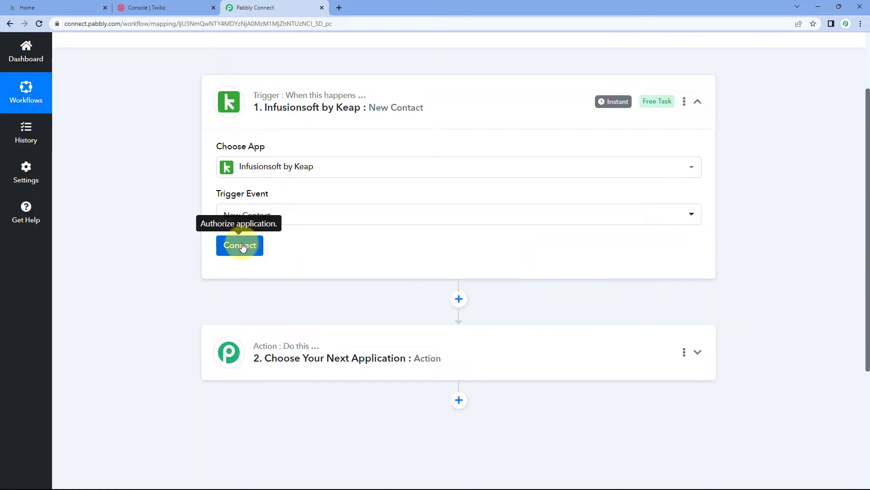
Connect the trigger through a new Infusionsoft by Keap connection and allow Pabbly-Connect access to the Keap application
left_click(238, 246)
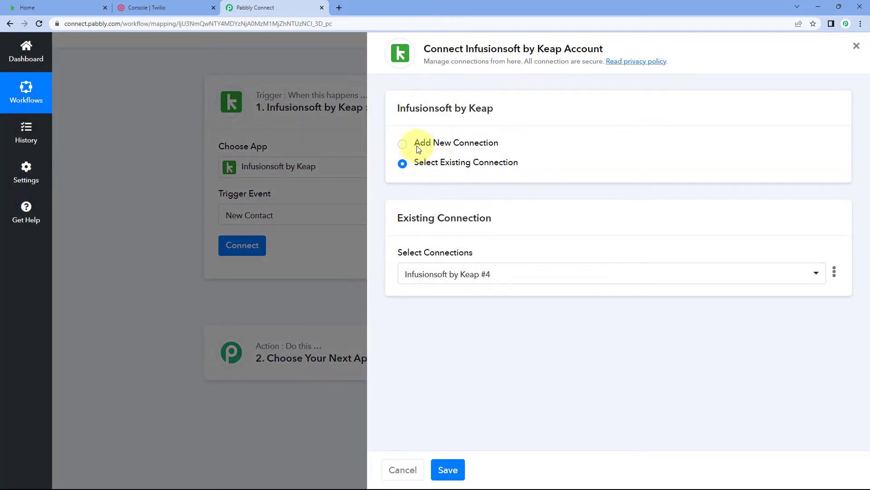
left_click(402, 144)
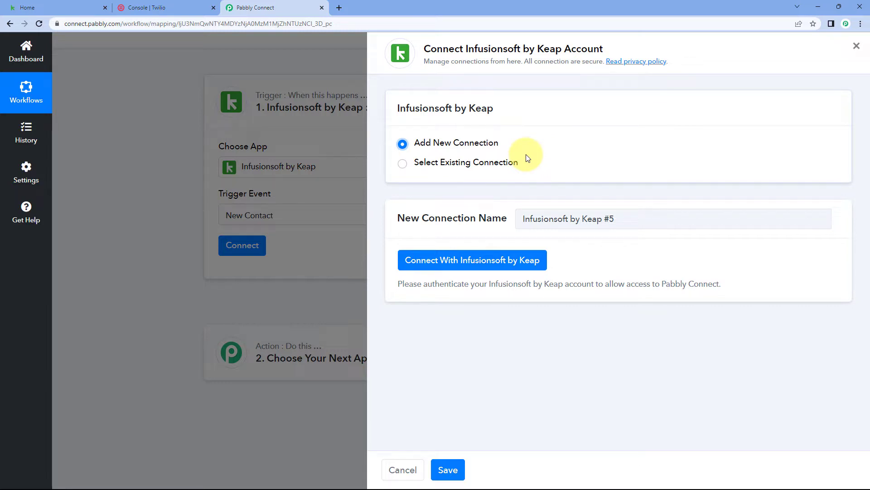
left_click(414, 259)
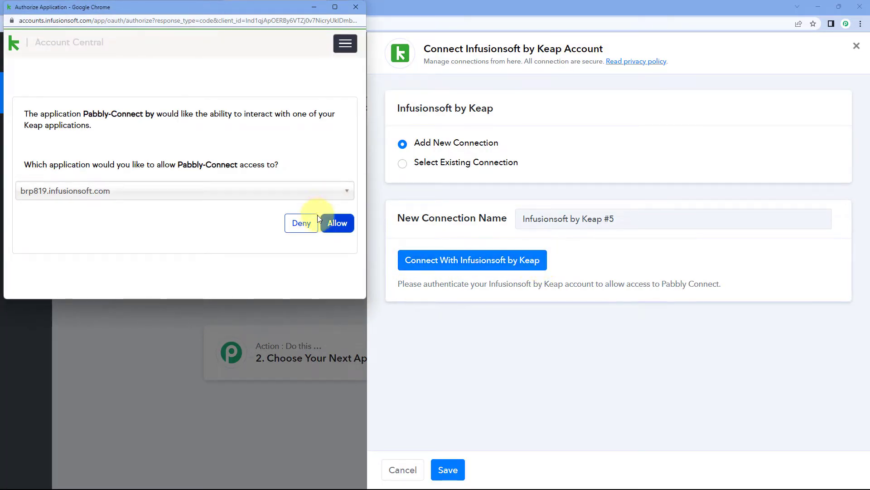
left_click_drag(167, 6, 166, 18)
left_click(88, 7)
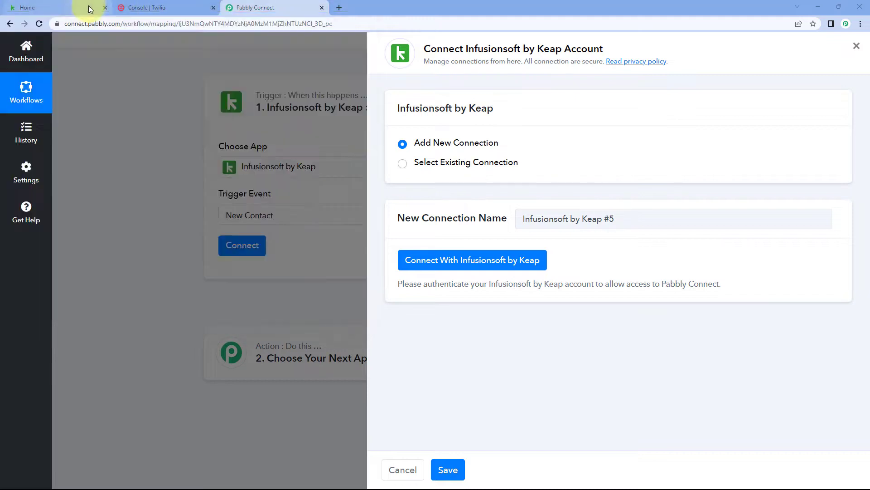
left_click(280, 9)
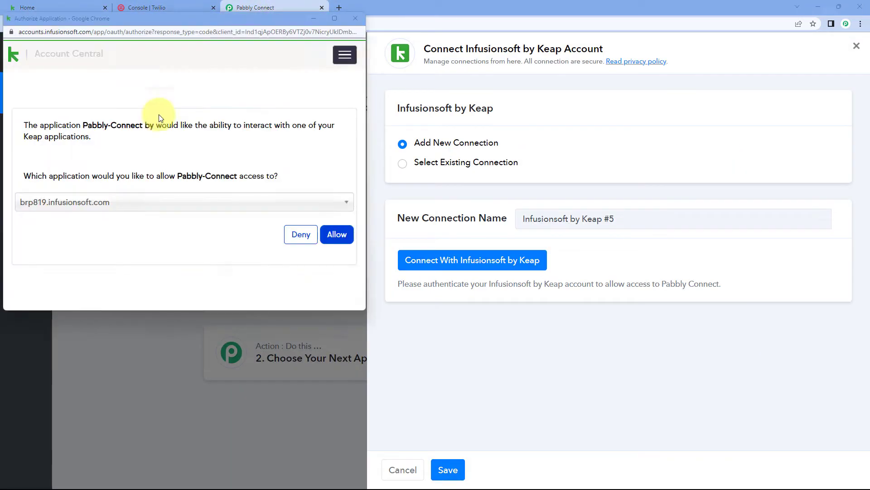
left_click(336, 236)
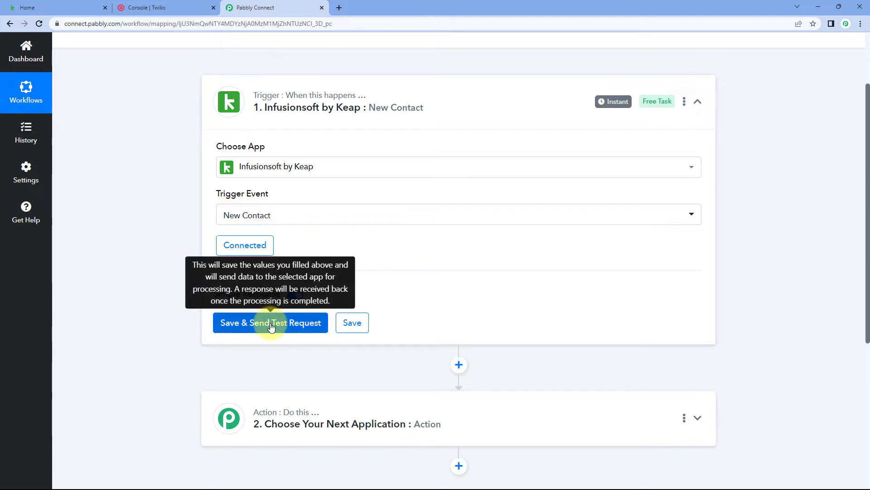
Save the trigger and send its test request, and open a new contact form in Keap
left_click(271, 323)
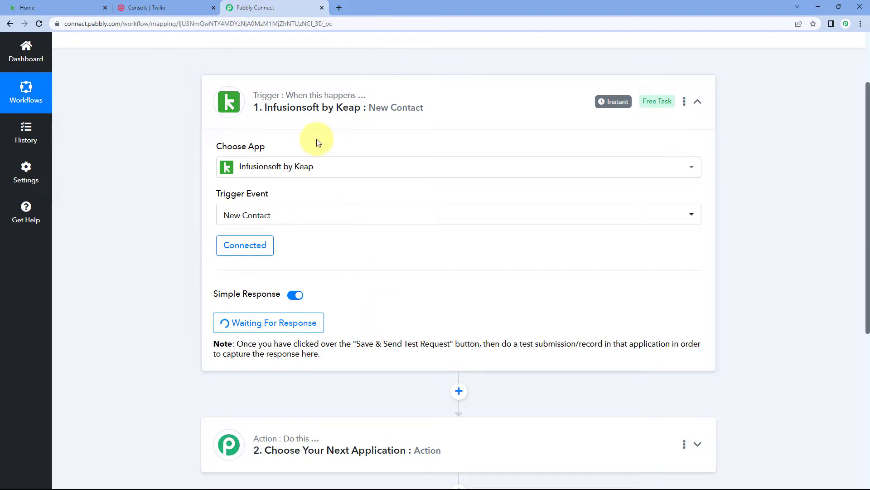
left_click(35, 8)
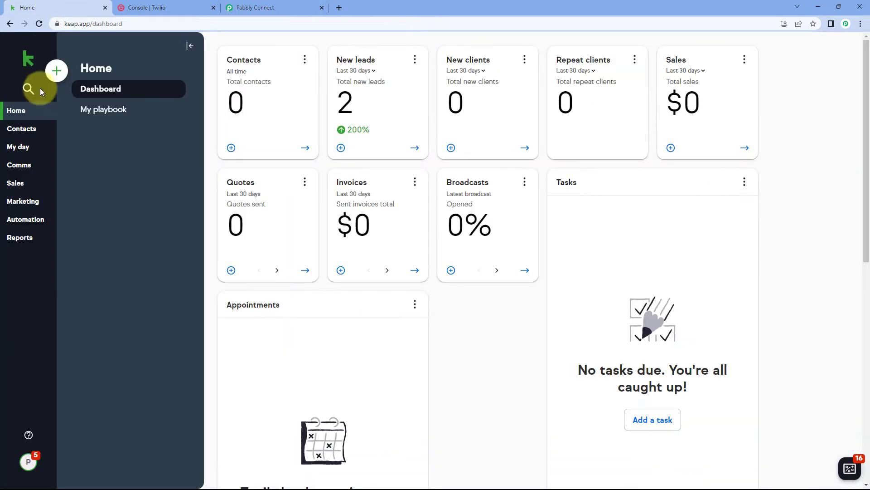
left_click(22, 128)
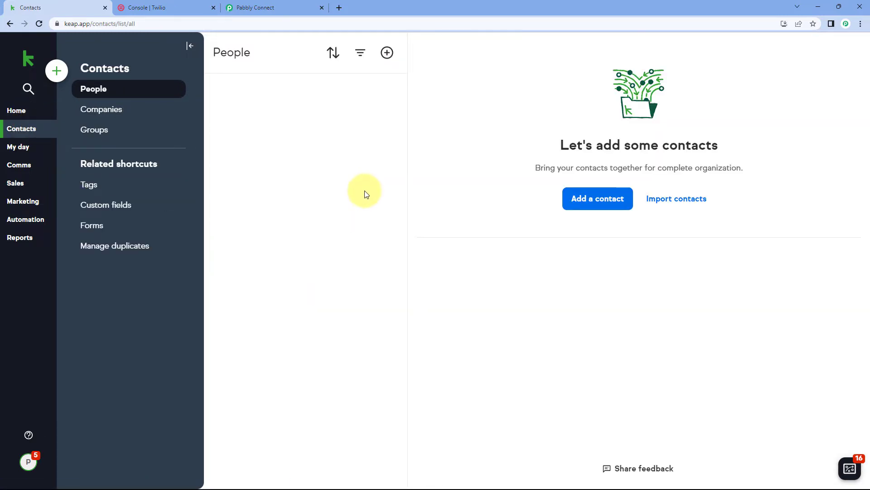
left_click(575, 198)
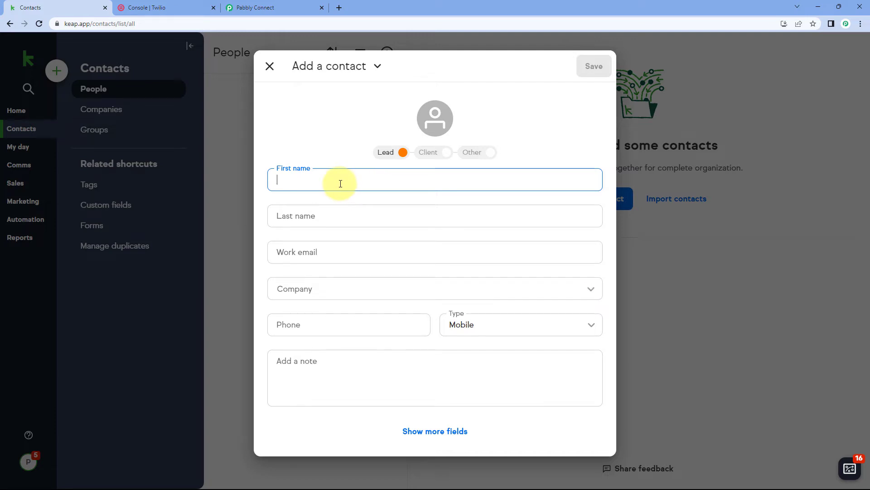
Fill in the new contact's first name, last name and work email
type("Demo")
key("Tab")
type("User")
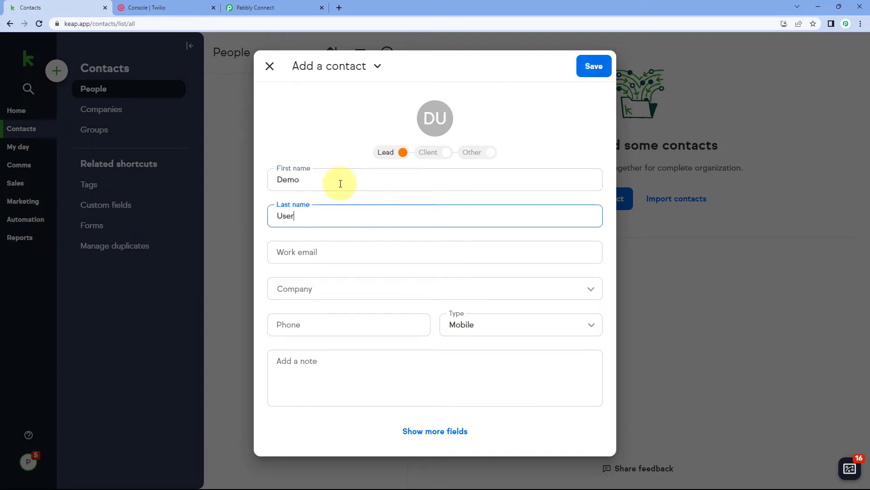
key("Tab")
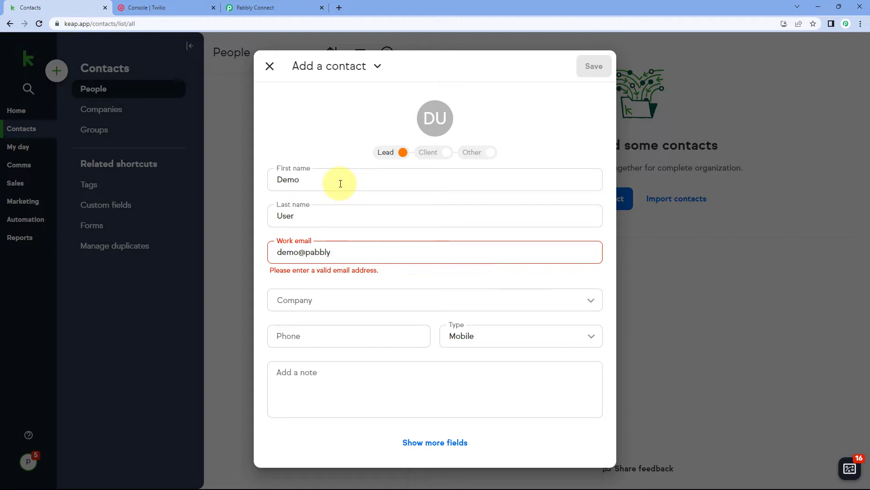
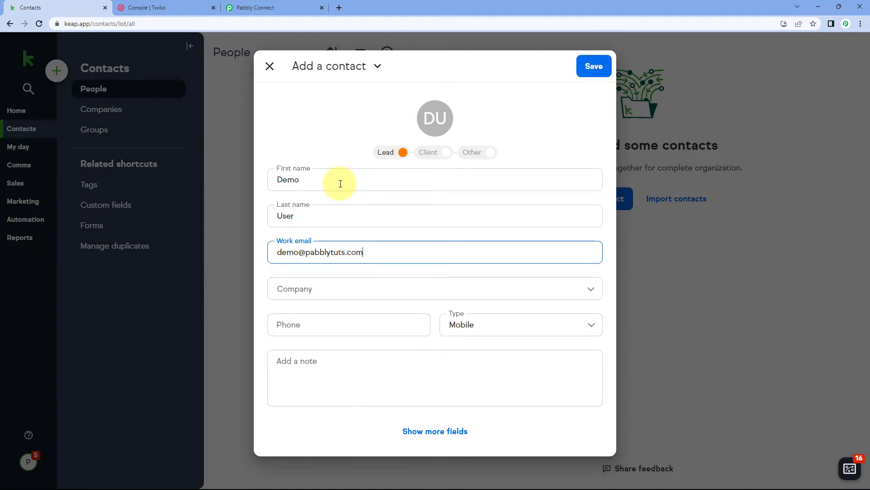
Set the contact's company to pabblytuts, enter the mobile phone number, and save the contact
key("Tab")
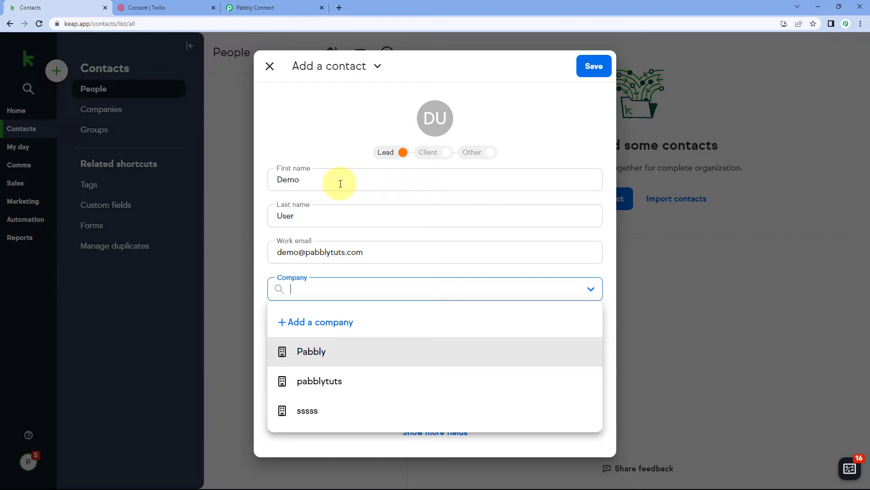
left_click(332, 383)
left_click(307, 326)
type("+91")
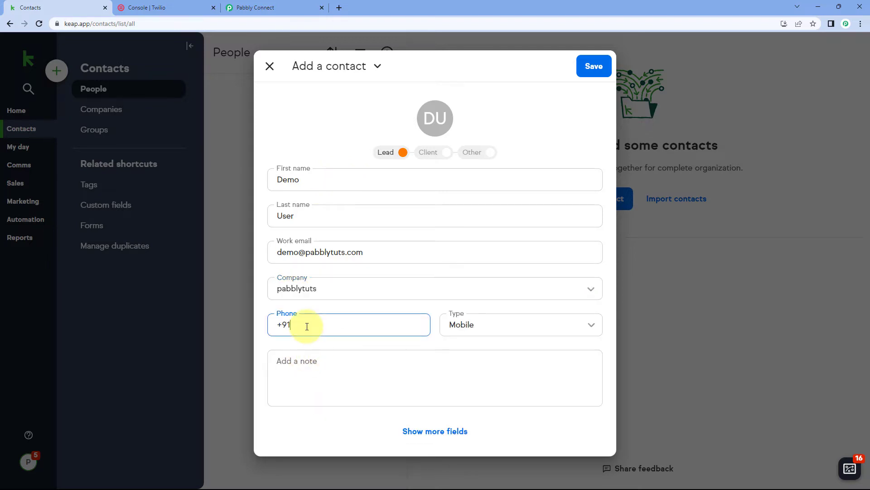
type("9")
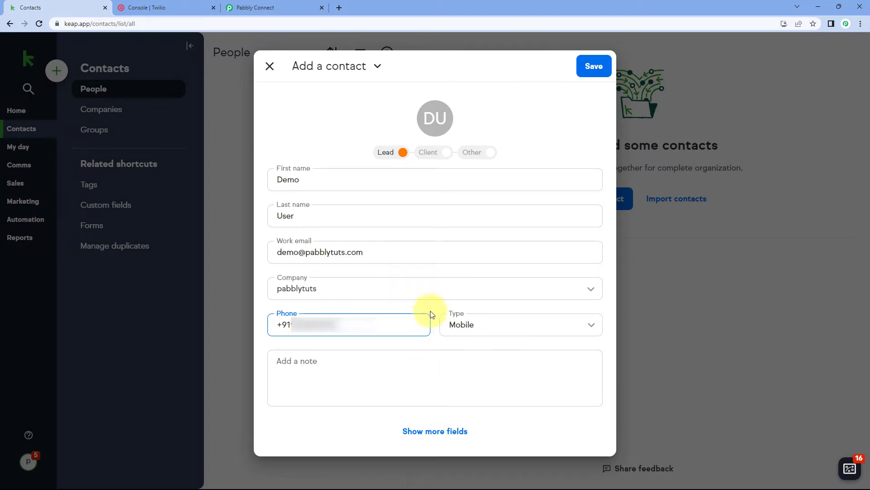
left_click(581, 68)
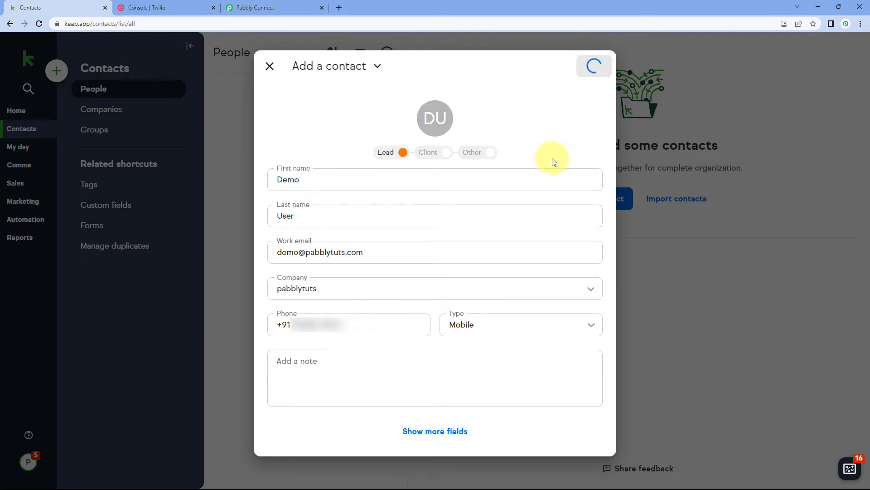
left_click(270, 66)
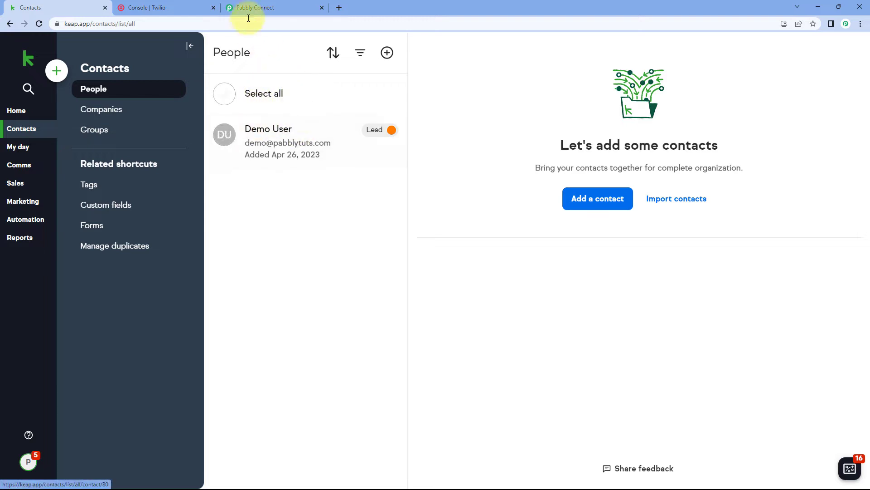
Switch to Pabbly Connect and examine the object type, timestamp, contact ID and event key in the trigger's webhook response
left_click(295, 6)
scroll(172, 194, "down", 2)
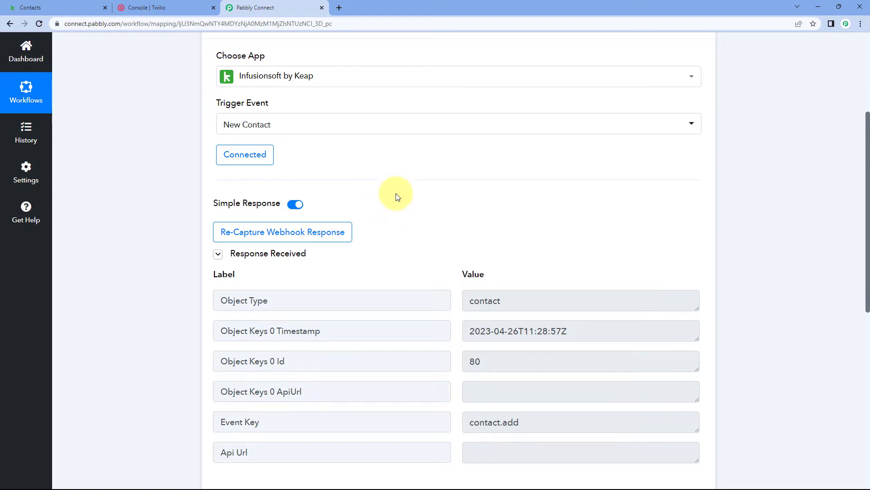
scroll(418, 208, "down", 2)
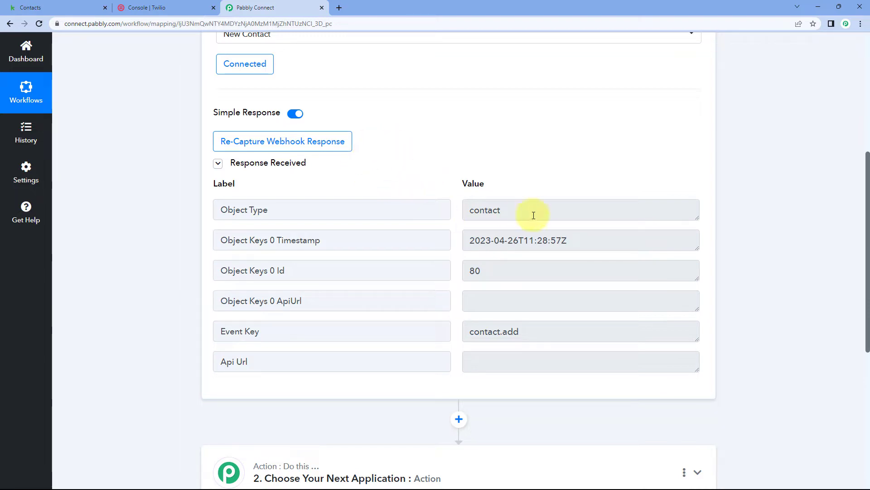
left_click(500, 211)
left_click_drag(500, 211, 585, 241)
left_click(454, 208)
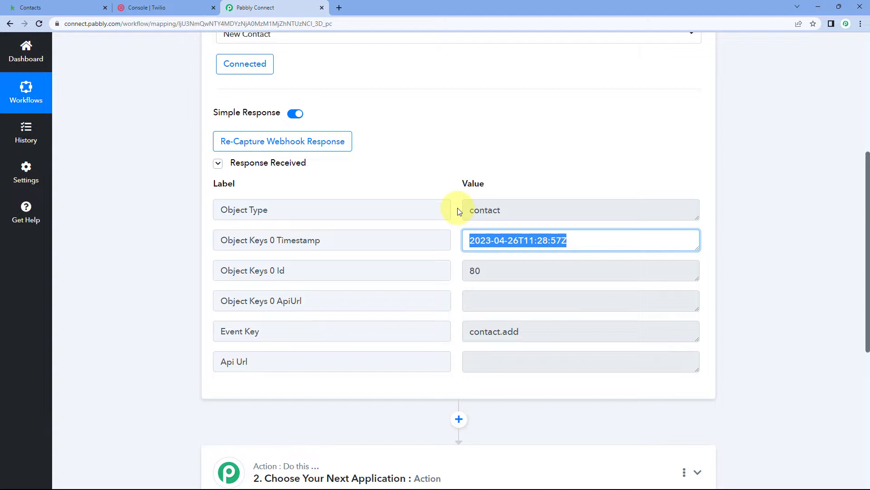
scroll(499, 254, "down", 1)
left_click(496, 225)
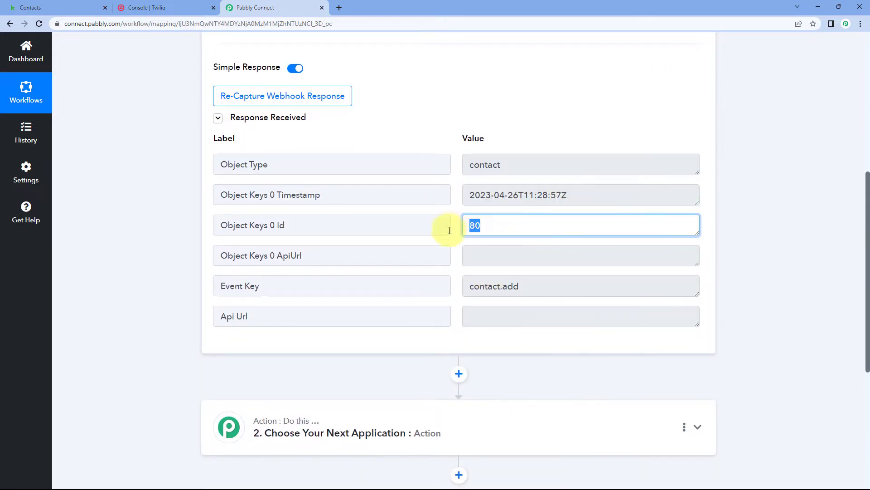
left_click_drag(531, 288, 456, 290)
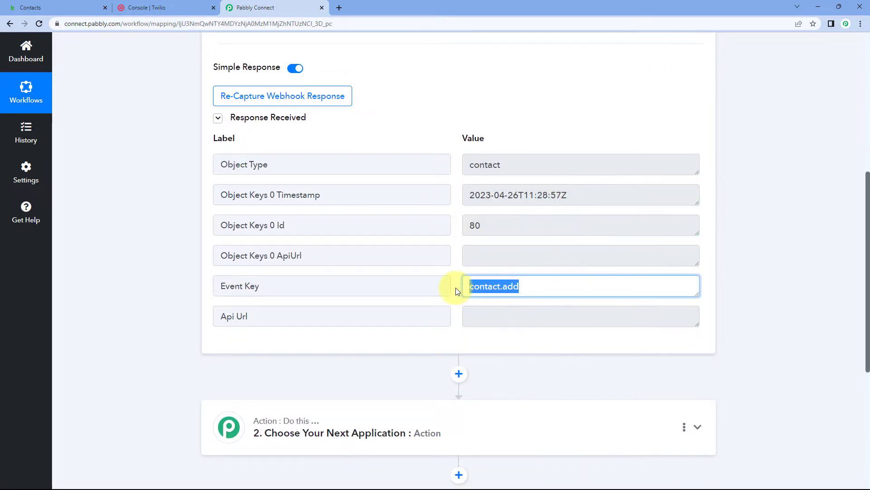
left_click(456, 275)
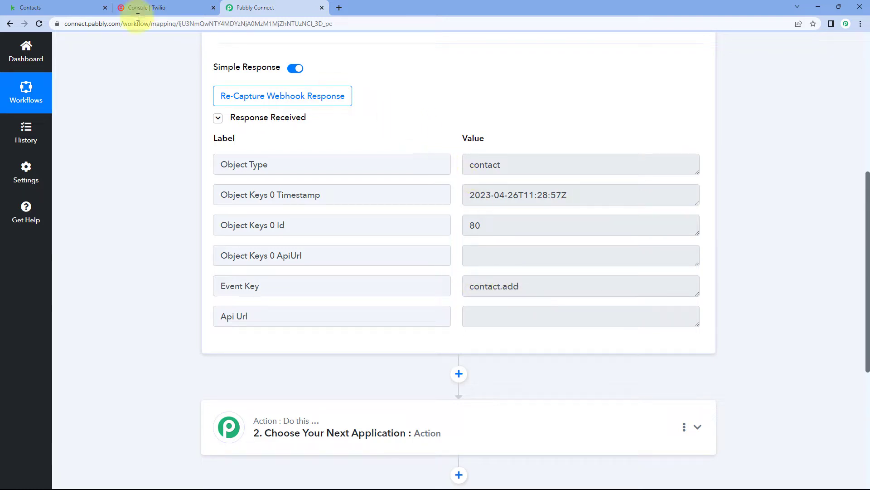
Check the new contact in the Keap people list against the Object Keys 0 Id value in Pabbly Connect's trigger response
left_click(70, 4)
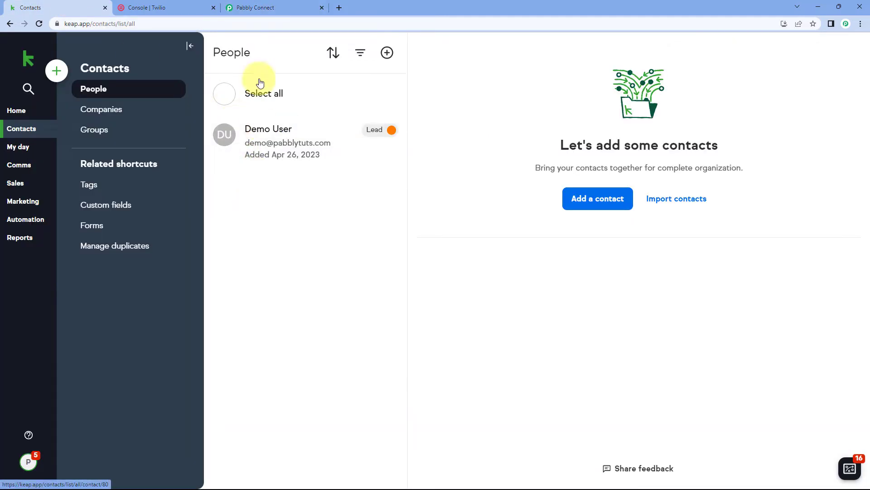
left_click(256, 6)
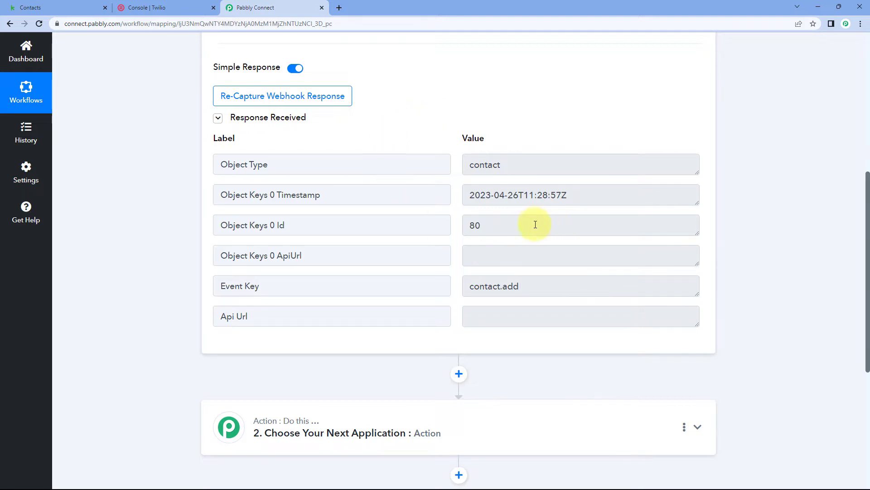
double_click(510, 227)
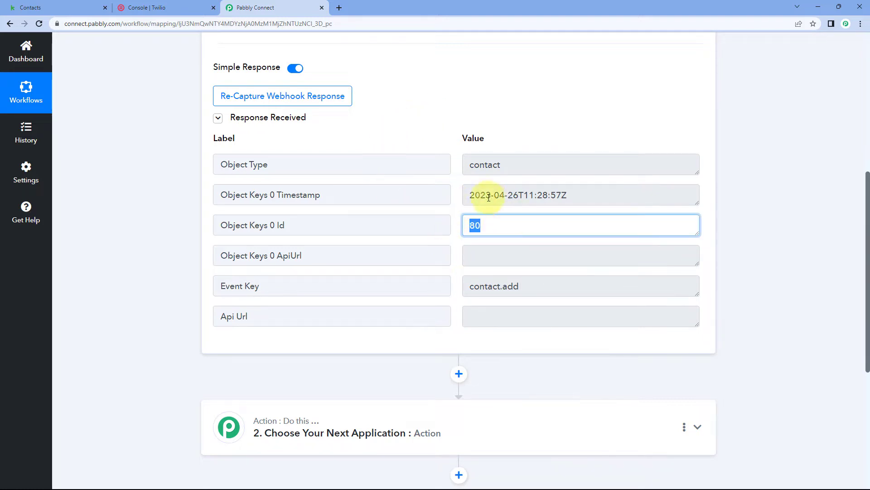
left_click(456, 224)
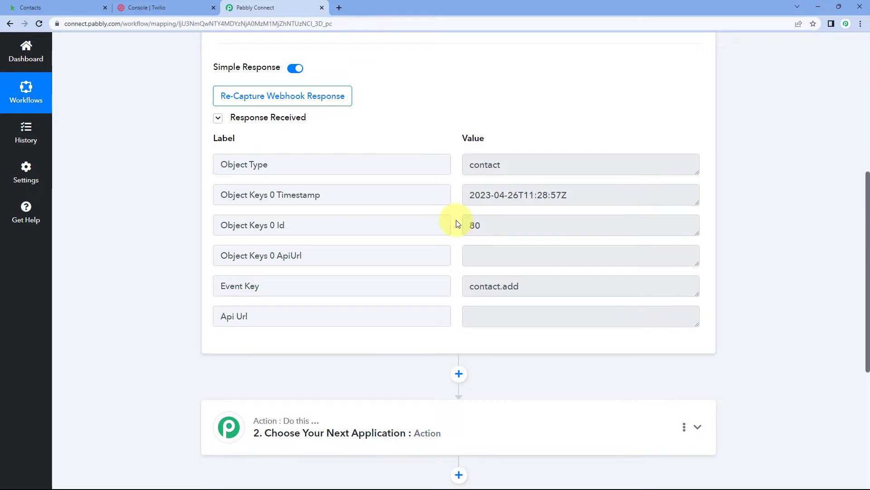
double_click(474, 224)
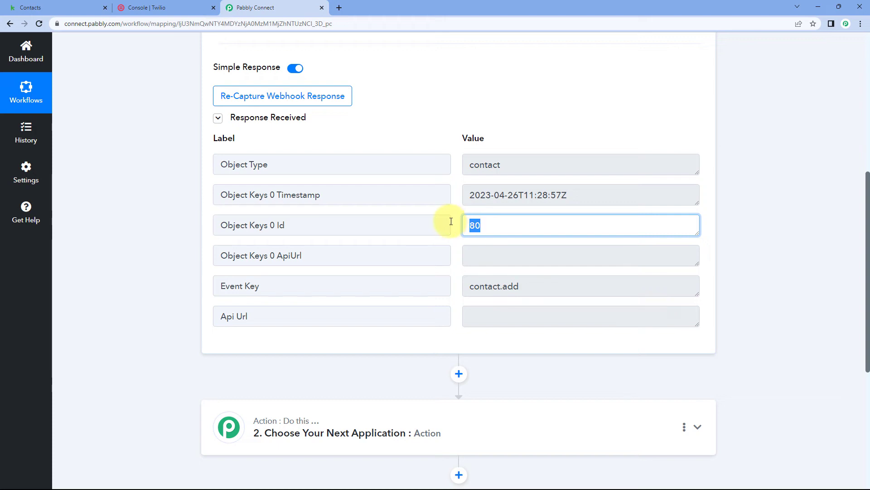
left_click(451, 222)
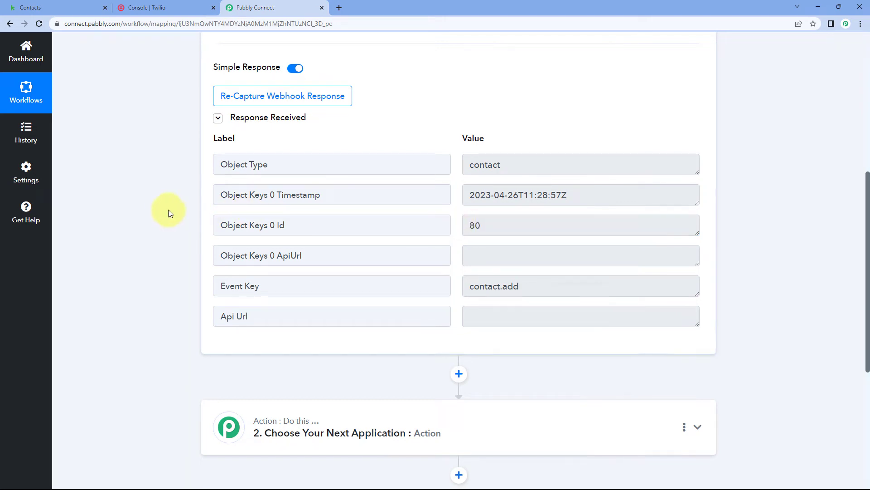
Search for Keap and choose Infusionsoft by Keap as the app for the workflow's first action
scroll(170, 216, "down", 5)
left_click(366, 153)
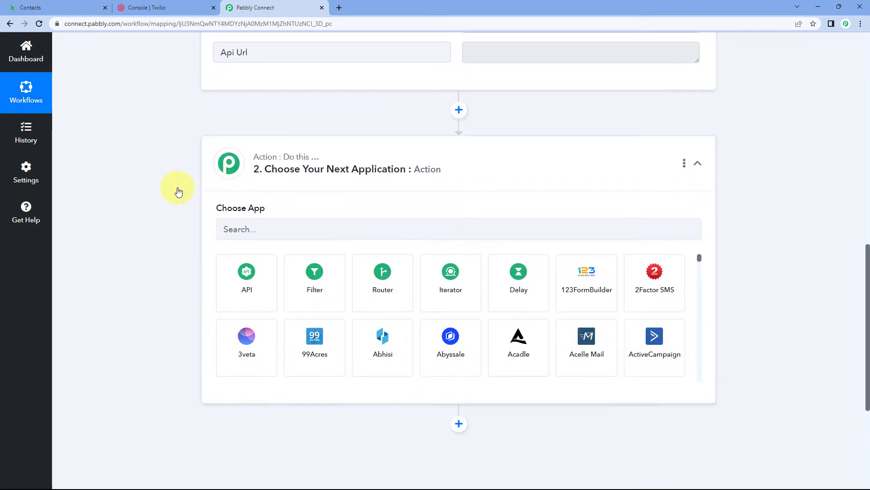
scroll(179, 189, "down", 2)
left_click(241, 140)
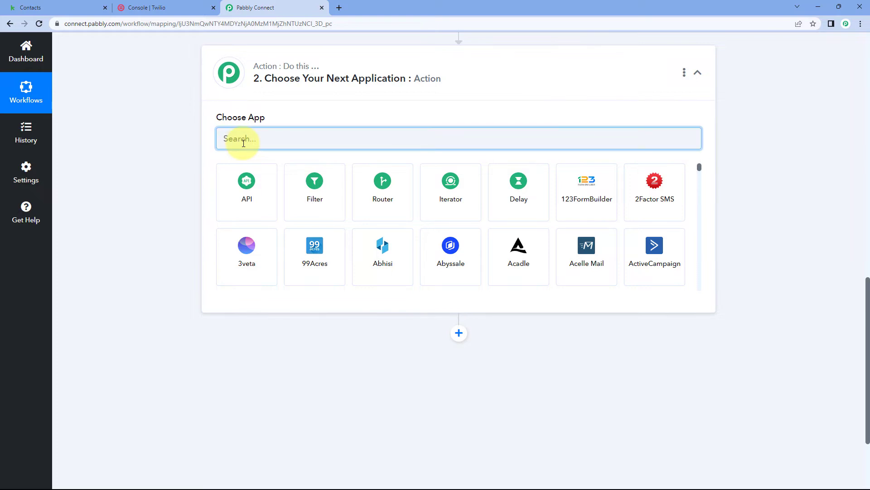
type("Keap")
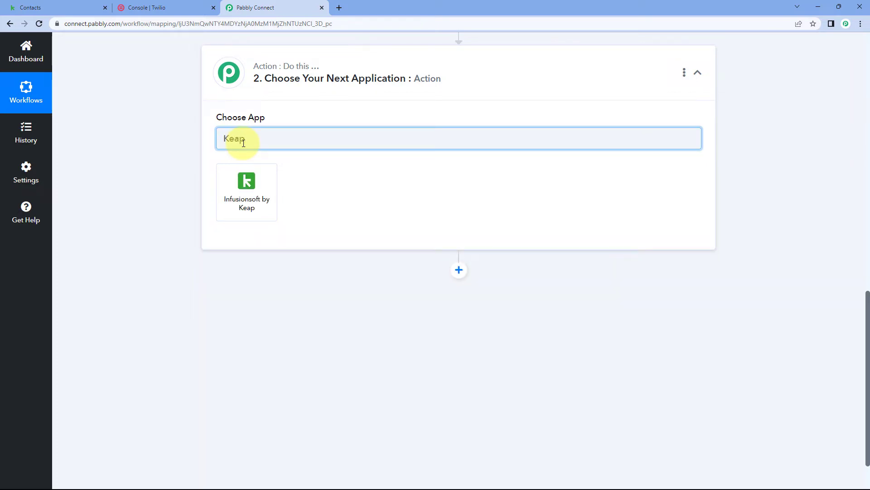
left_click(252, 185)
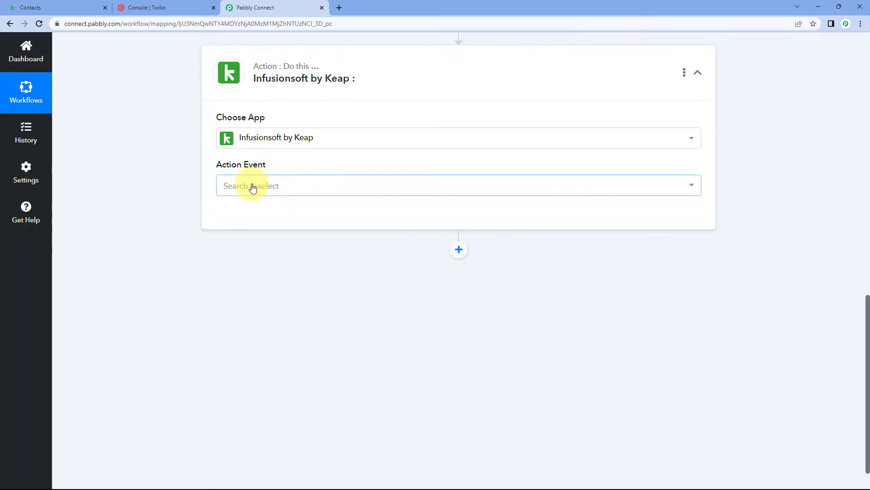
Set the action event to Retrieve a Contact and connect it through the existing Infusionsoft by Keap #5 connection
left_click(288, 188)
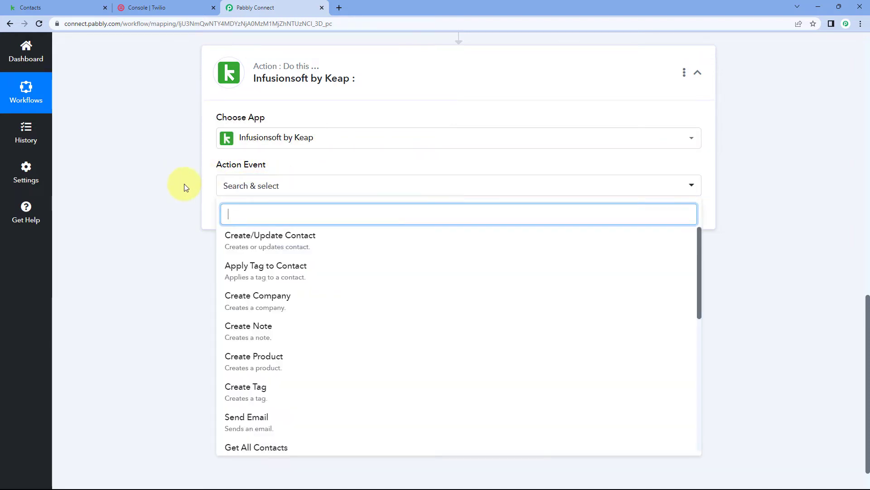
scroll(184, 184, "down", 1)
scroll(272, 252, "down", 3)
scroll(271, 253, "down", 3)
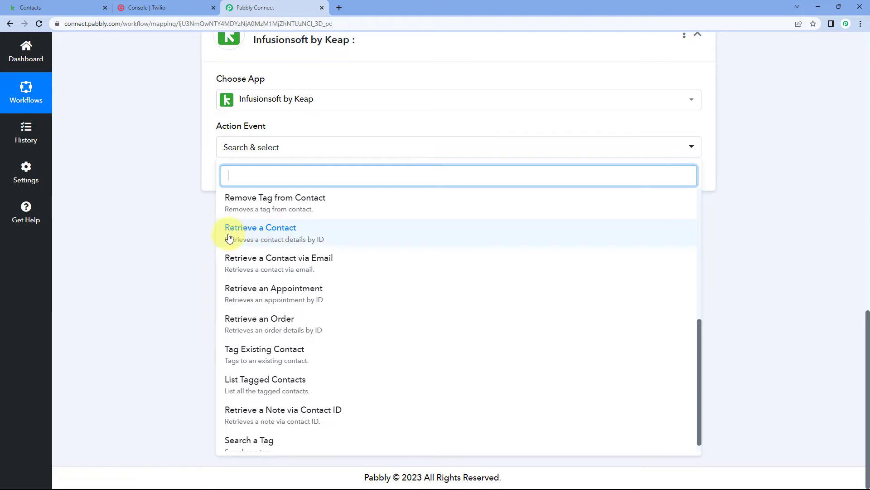
left_click(296, 234)
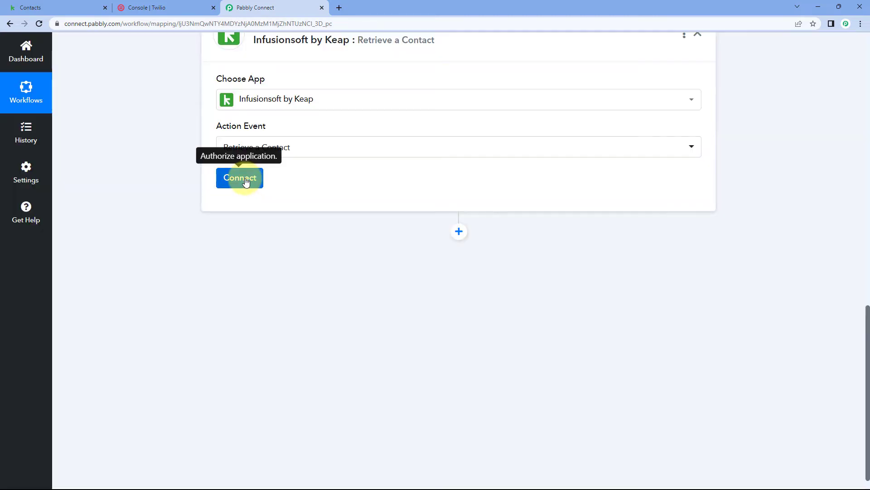
left_click(246, 181)
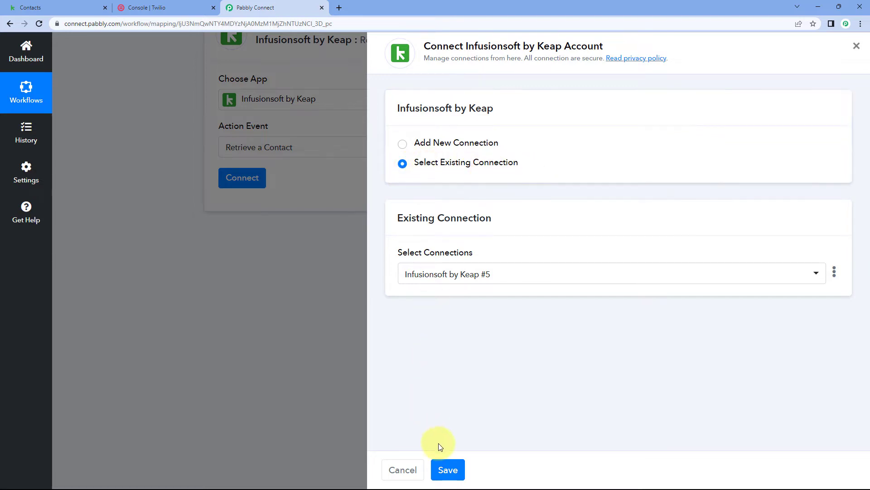
left_click(448, 470)
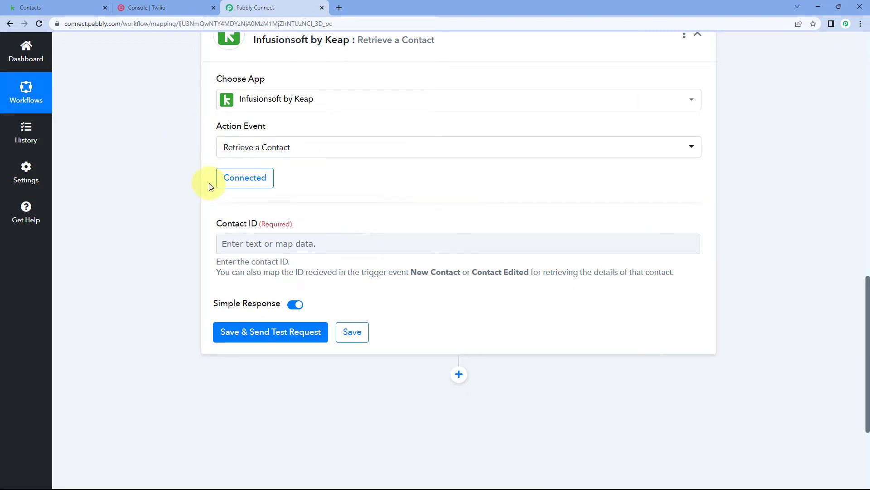
Review the required Contact ID field of the retrieve action and the matching Object Keys 0 Id in the trigger response
scroll(271, 182, "down", 1)
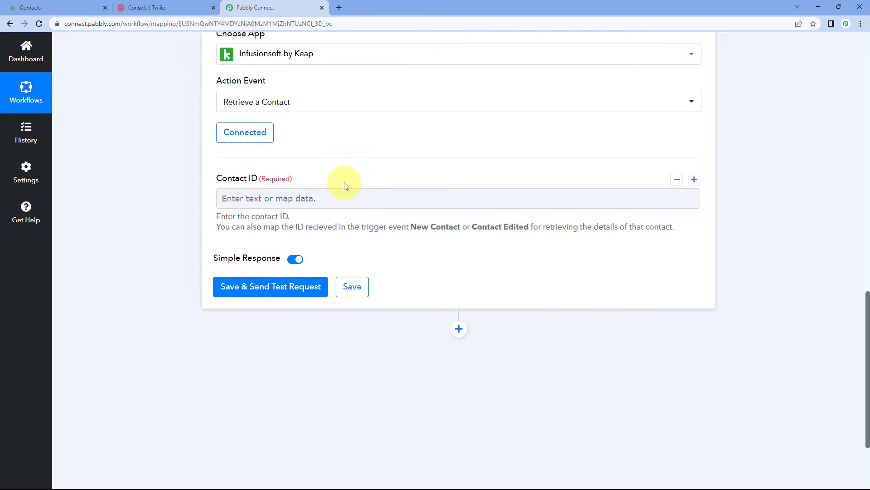
scroll(345, 184, "up", 8)
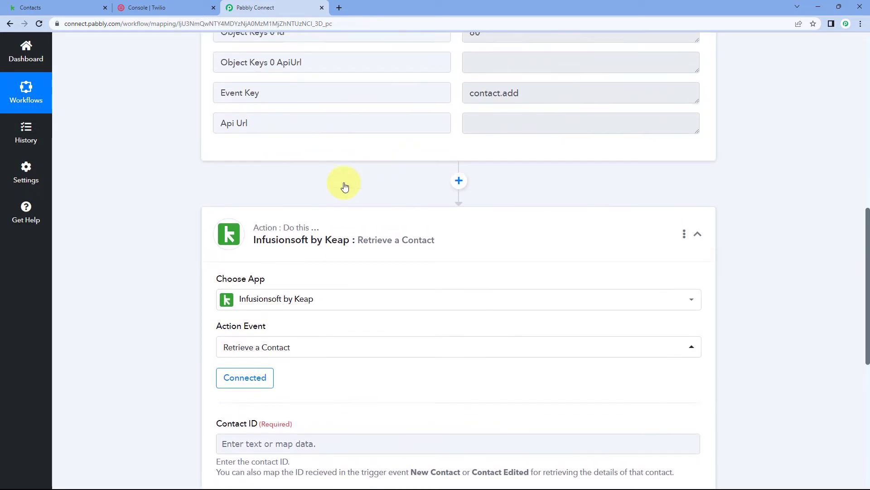
left_click_drag(503, 152, 468, 154)
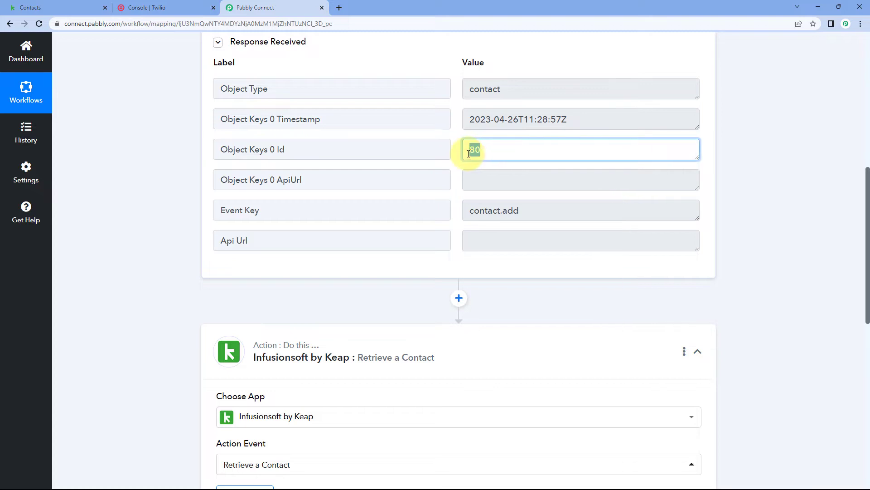
left_click(456, 147)
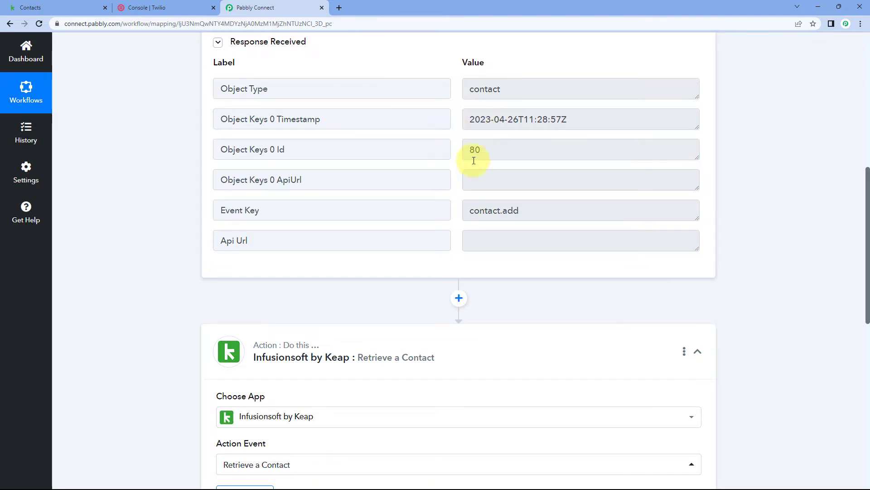
left_click_drag(492, 150, 466, 146)
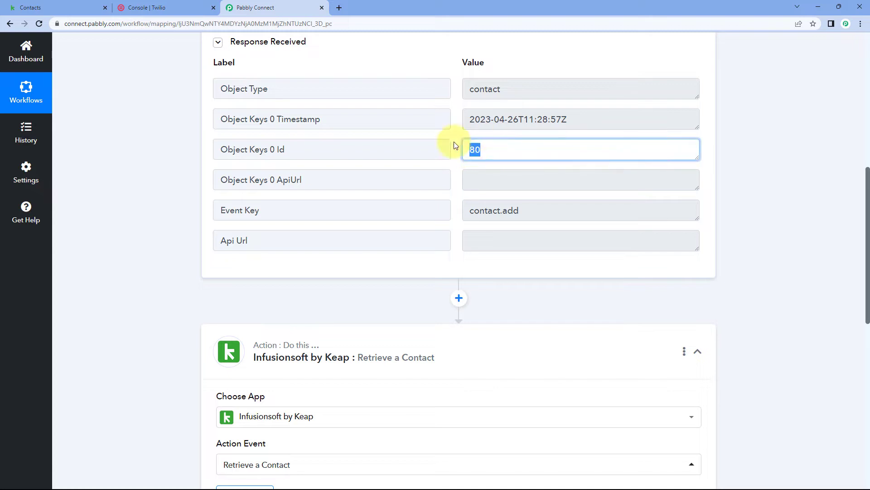
left_click(453, 143)
scroll(171, 224, "down", 8)
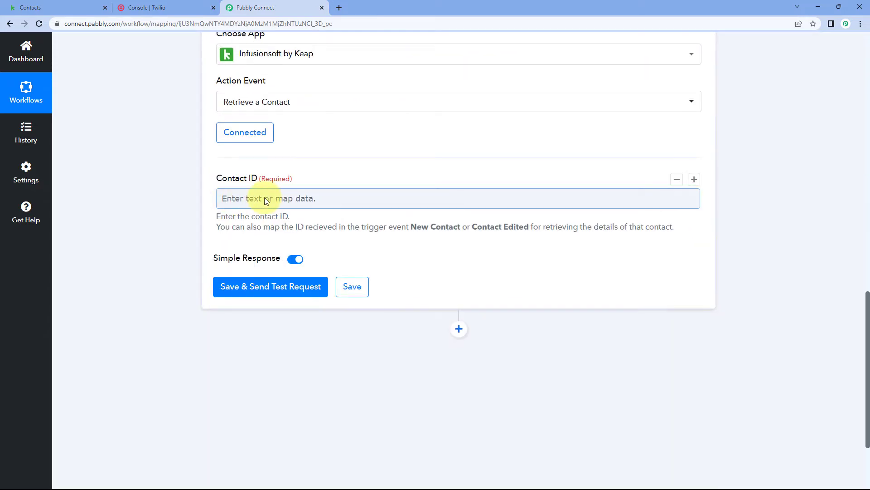
scroll(208, 200, "down", 1)
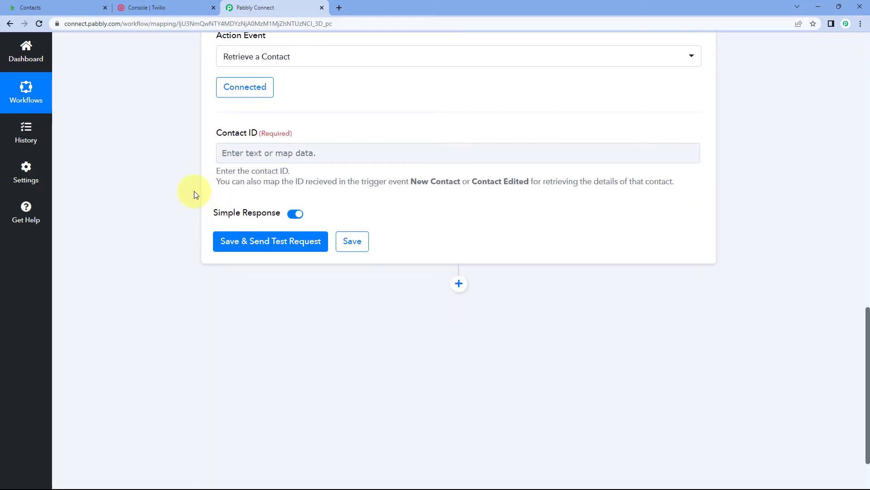
Map the Contact ID to Object Keys 0 Id from the New Contact trigger, then save the action and send its test request
left_click(259, 152)
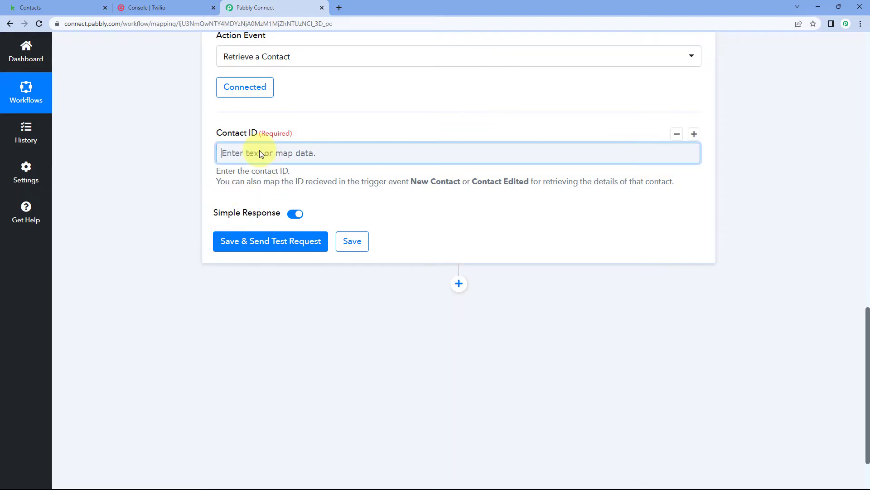
left_click(356, 232)
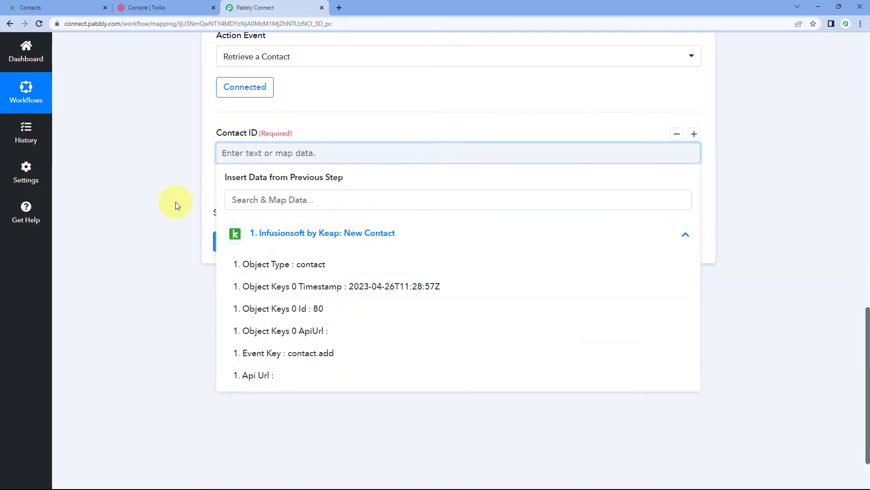
scroll(204, 193, "down", 2)
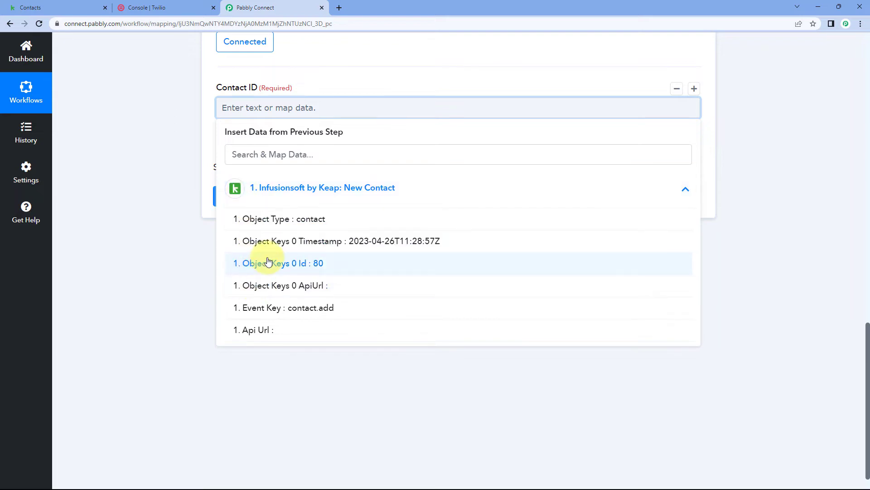
left_click(300, 267)
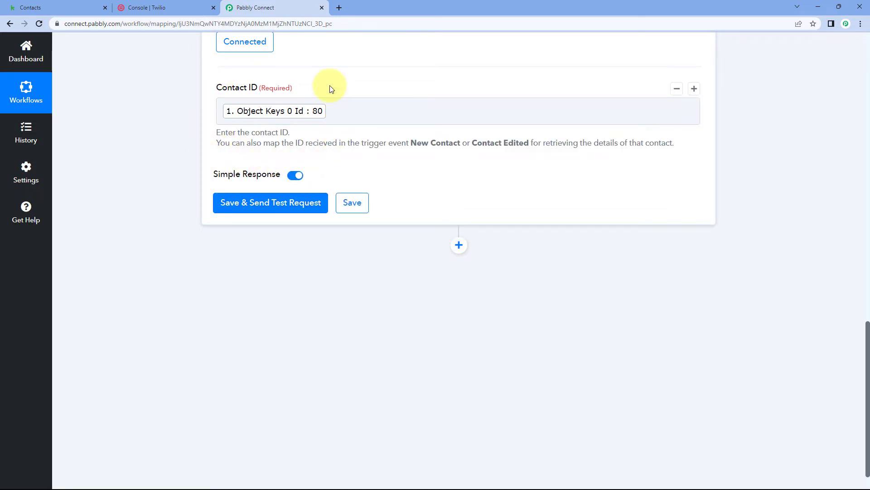
left_click(272, 203)
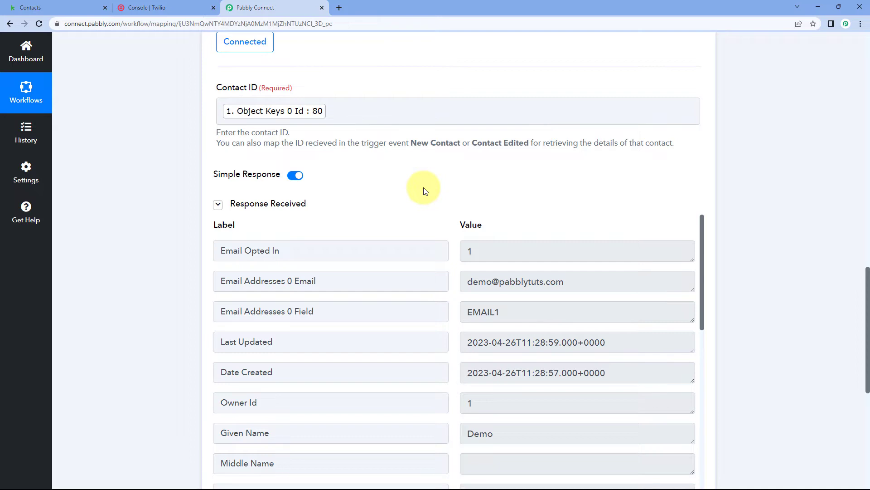
Check the email address in the retrieved contact response against the contact record in Keap, and return to Pabbly Connect
scroll(425, 190, "down", 2)
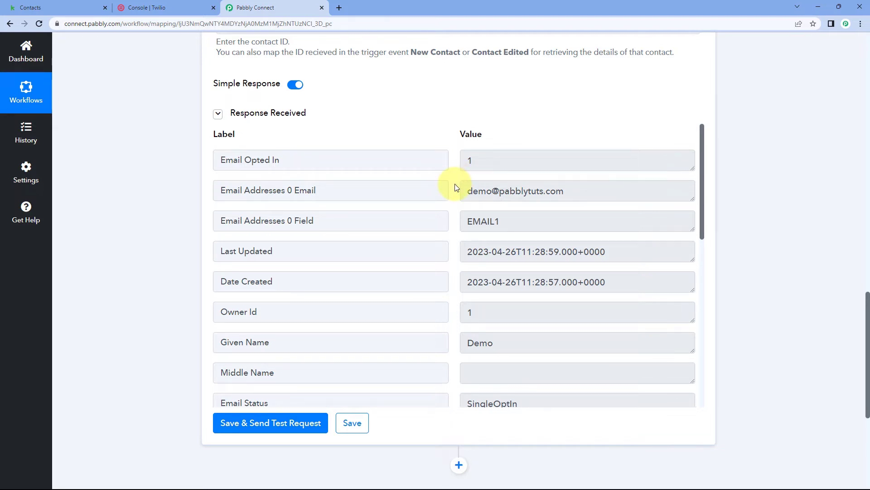
left_click_drag(465, 190, 583, 188)
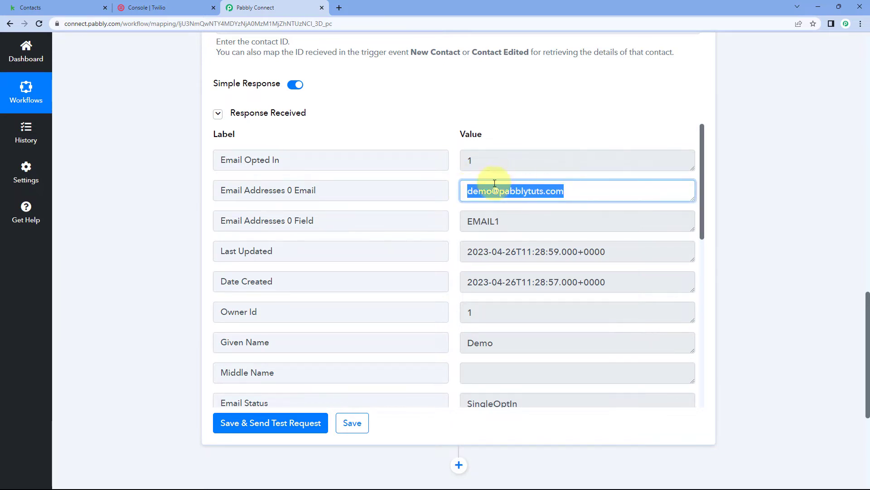
left_click(27, 8)
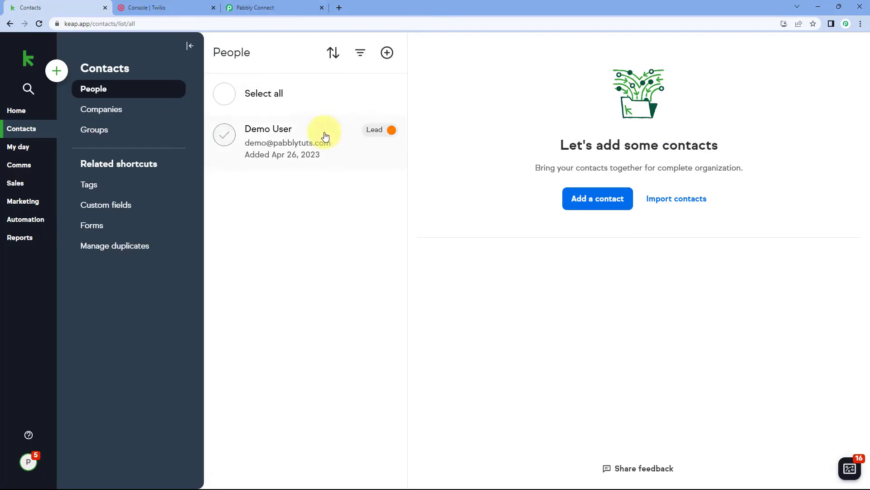
left_click(294, 152)
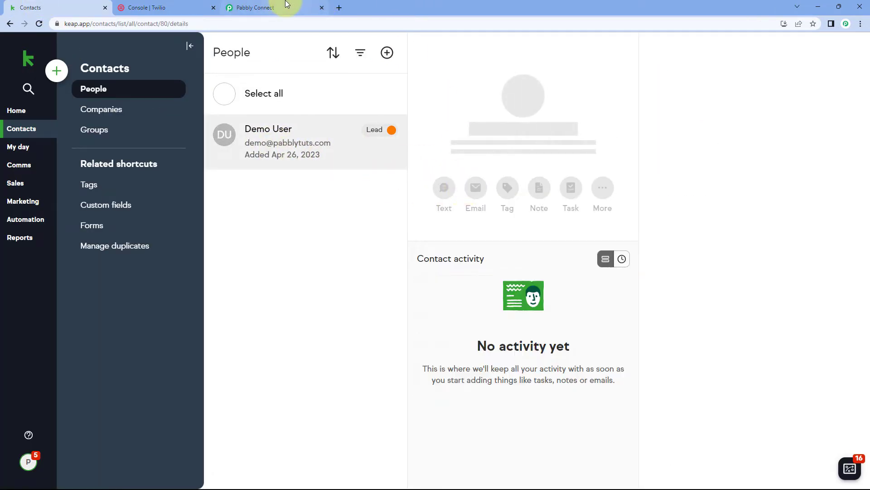
left_click(287, 4)
Review the given name, phone number, family name and company name fields in the Retrieve a Contact response
scroll(457, 202, "down", 5)
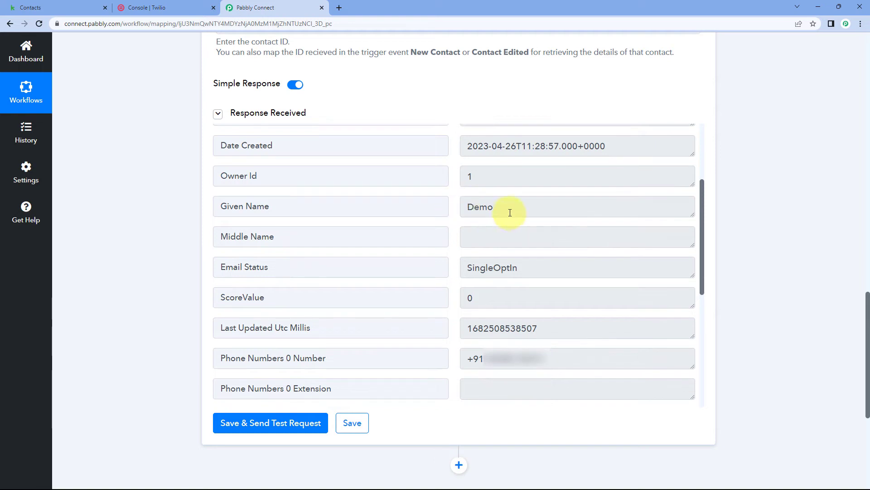
left_click_drag(510, 213, 453, 211)
scroll(500, 213, "down", 3)
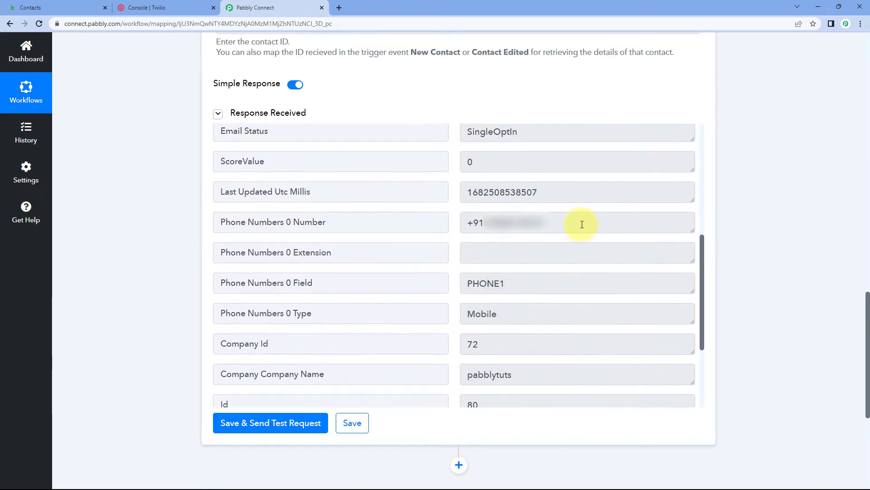
left_click_drag(578, 223, 453, 225)
scroll(452, 224, "down", 3)
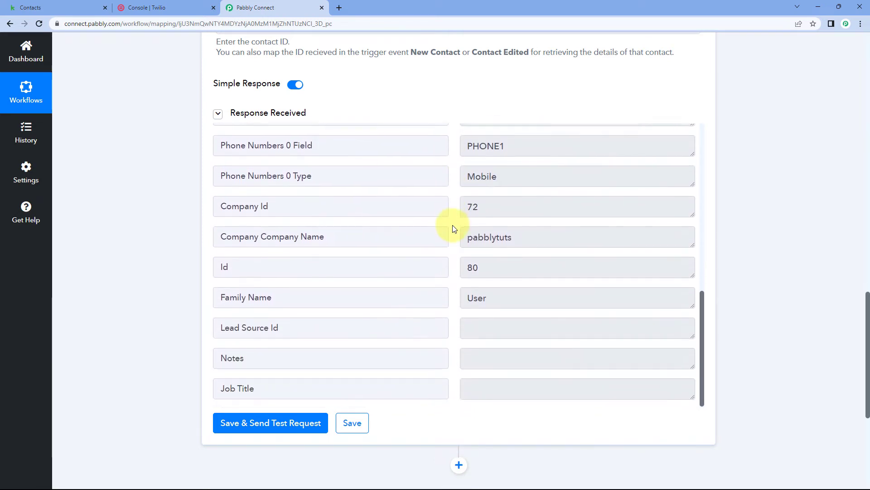
left_click_drag(501, 297, 467, 281)
left_click_drag(524, 241, 447, 241)
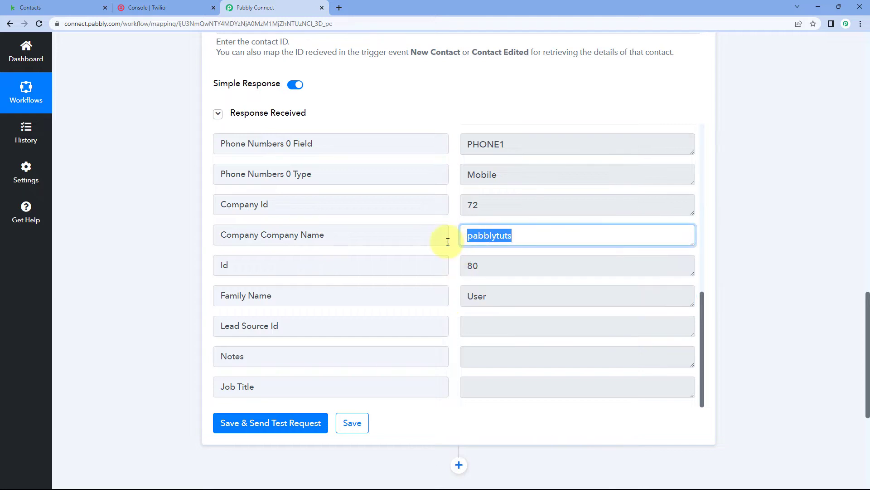
left_click(453, 233)
scroll(455, 235, "up", 2)
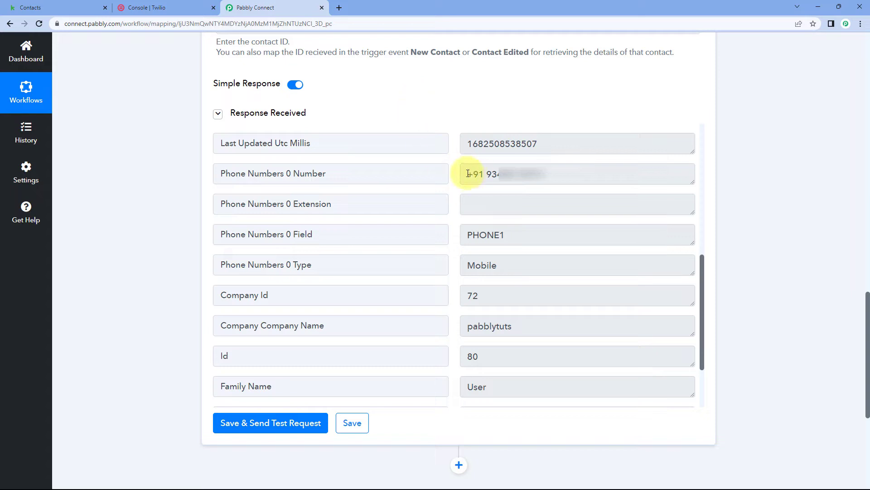
left_click_drag(462, 175, 588, 176)
left_click(452, 162)
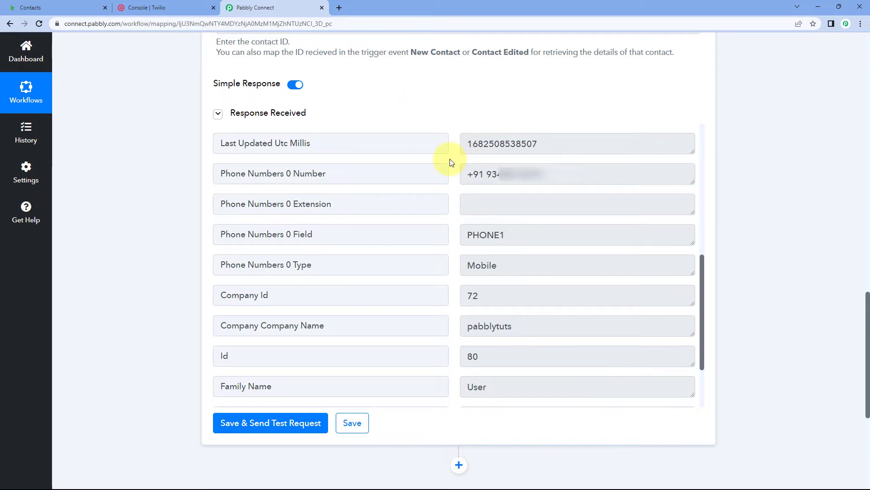
Add another action below the Keap retrieve action, search for Twilio and choose it as the app
scroll(168, 210, "down", 5)
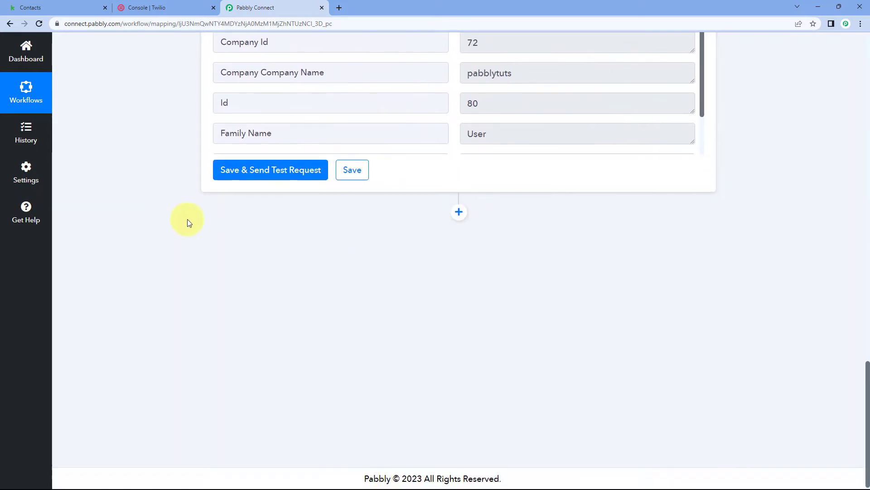
left_click(458, 211)
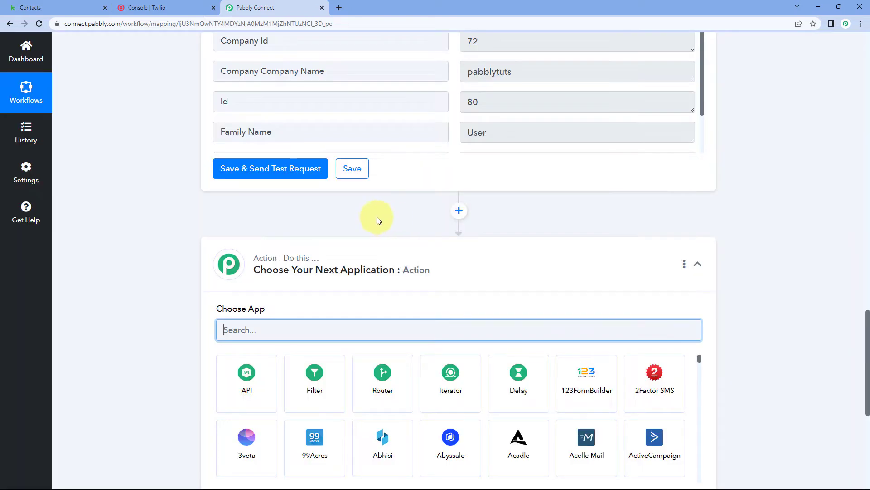
scroll(344, 191, "down", 2)
scroll(175, 247, "down", 2)
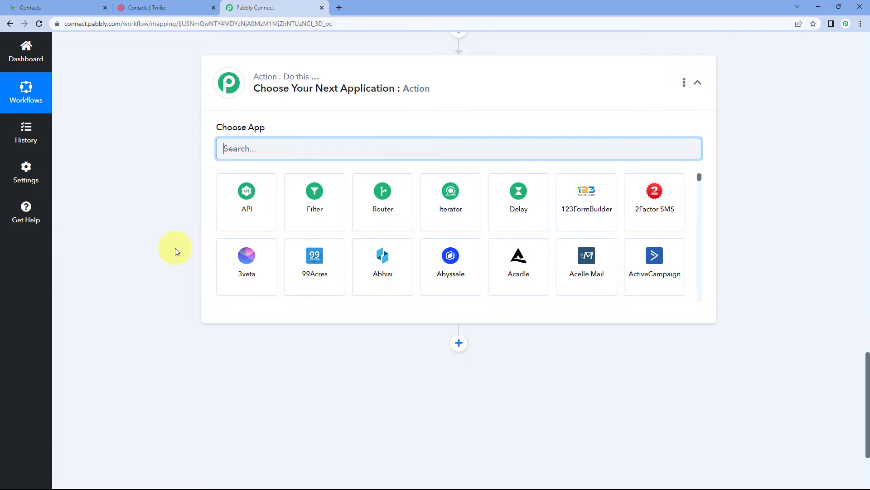
type("Twlio")
key("BackSpace")
key("BackSpace")
key("BackSpace")
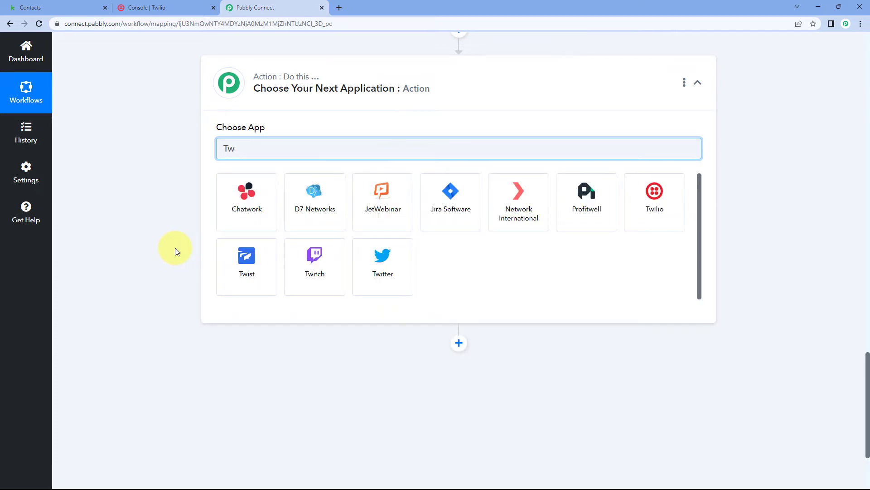
left_click(674, 190)
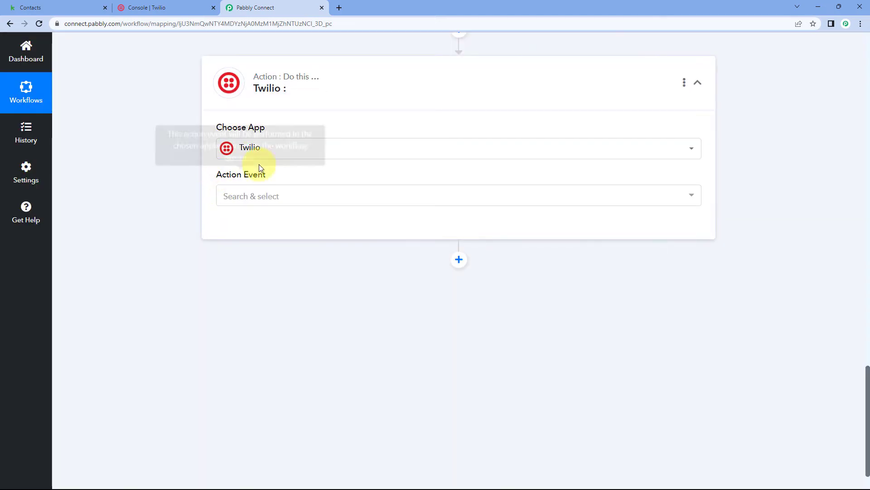
Set the Twilio action event to Send SMS Message and start adding a new connection
left_click(285, 195)
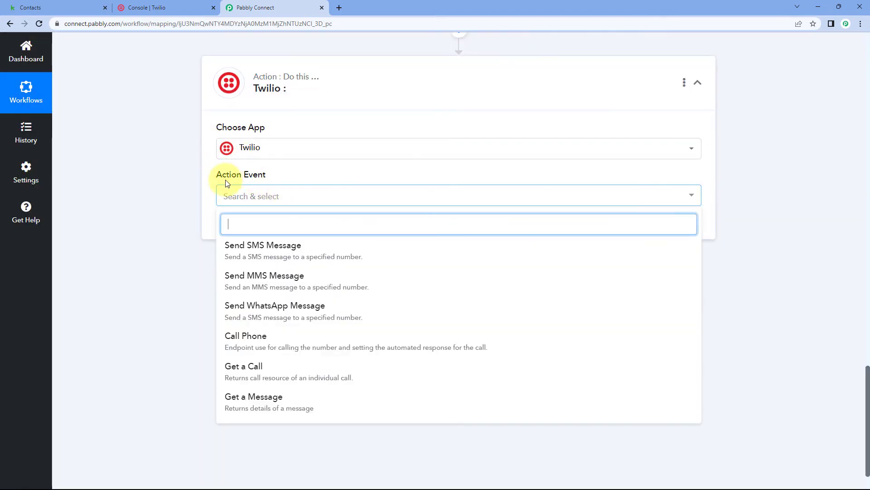
left_click(300, 255)
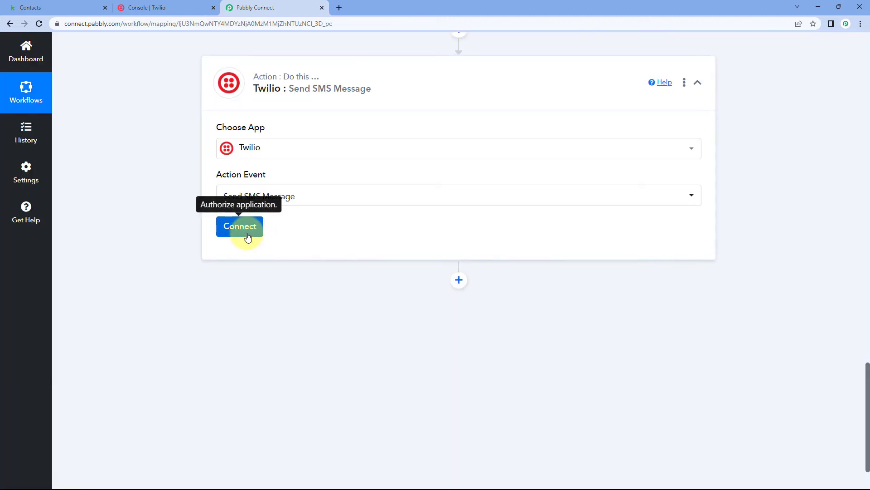
left_click(247, 236)
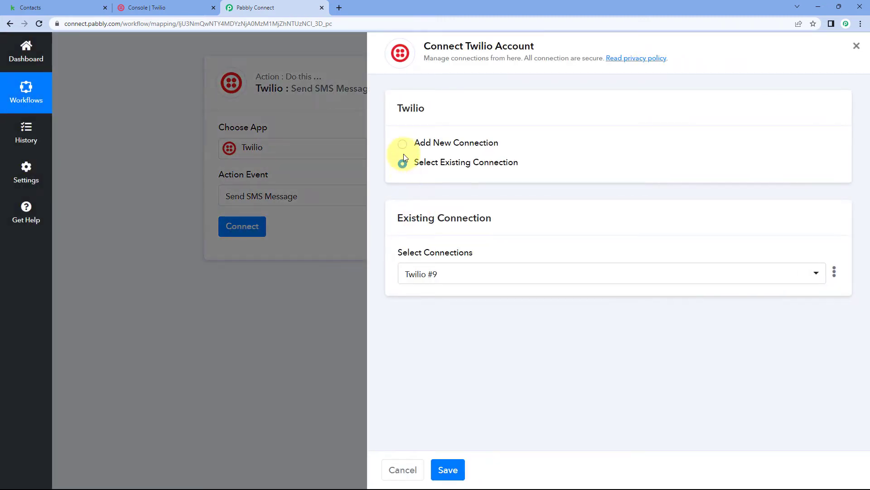
left_click(403, 144)
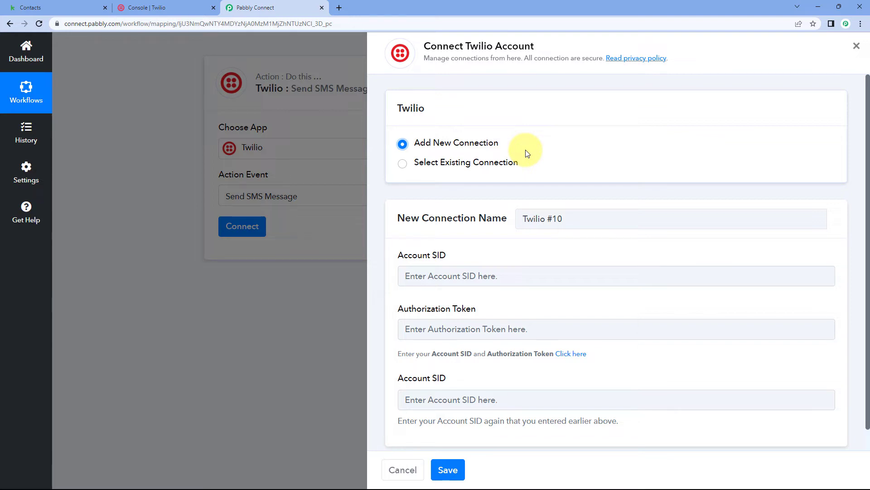
Copy the Account SID from the Twilio console and paste it into both Account SID fields of the new connection
scroll(526, 152, "down", 1)
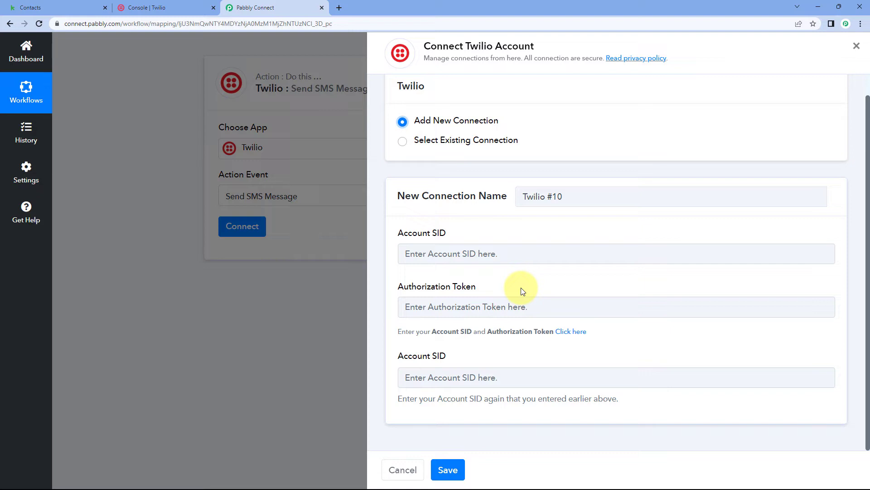
left_click(191, 7)
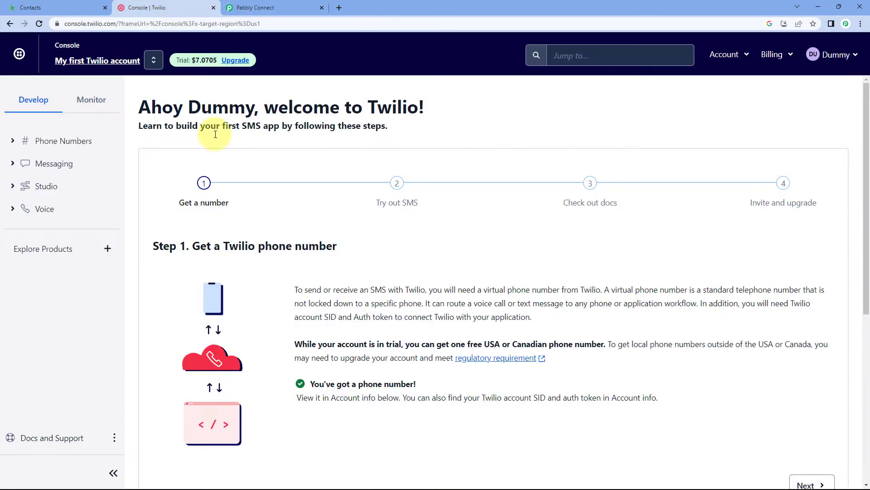
scroll(427, 152, "down", 7)
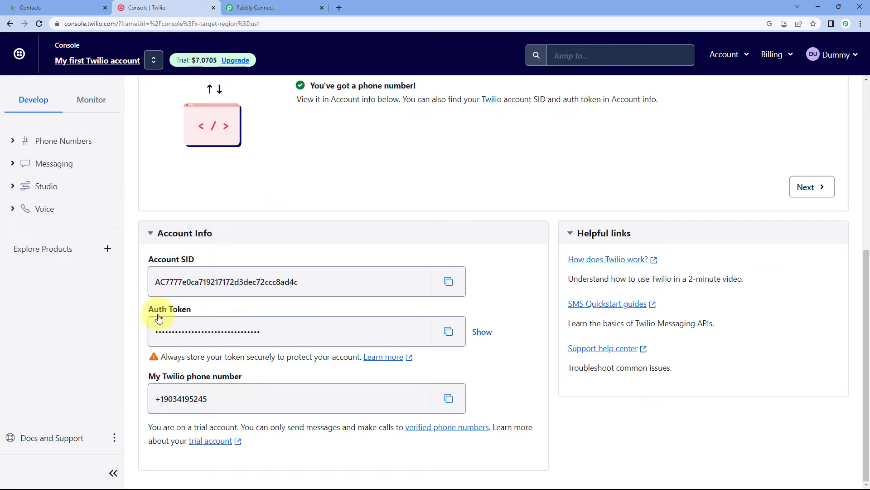
left_click(452, 280)
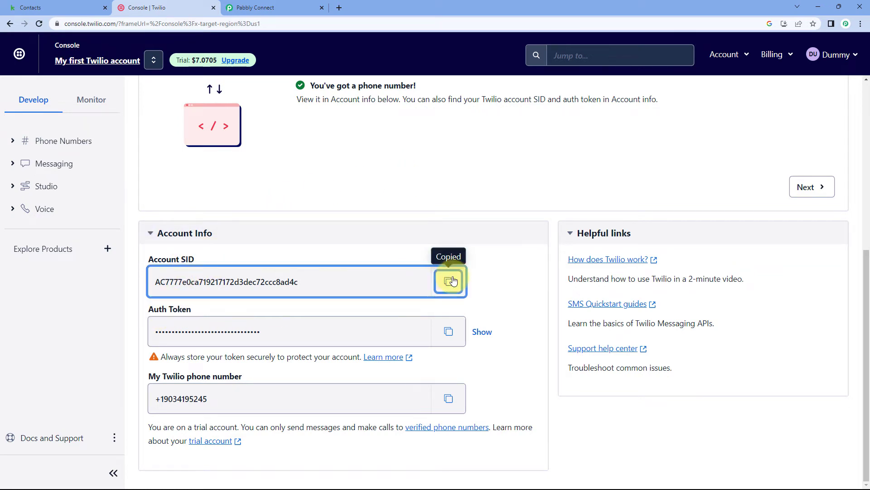
left_click(301, 7)
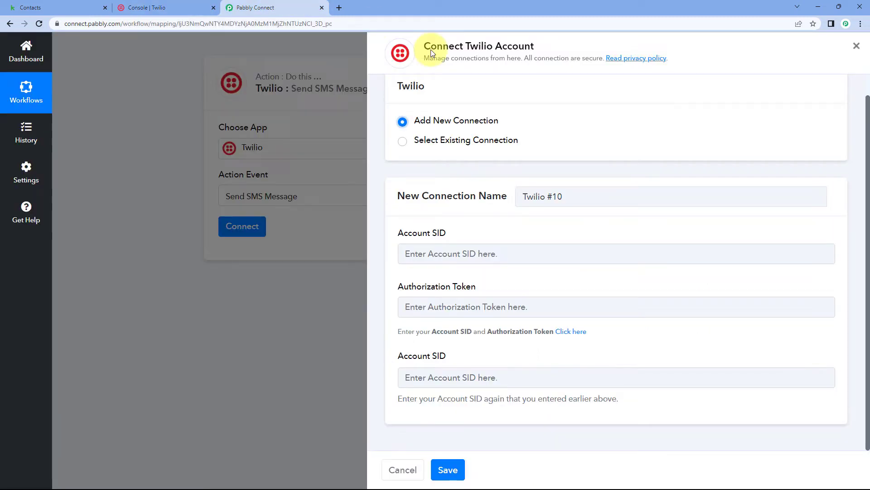
right_click(457, 252)
left_click(493, 324)
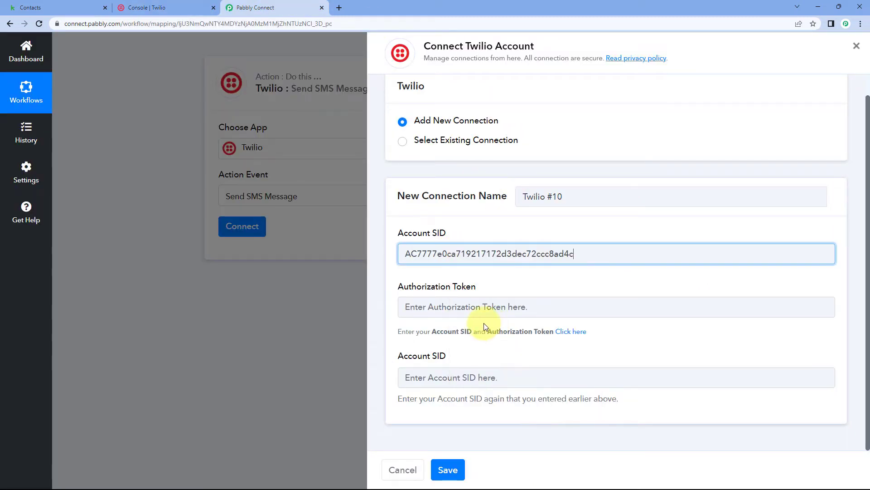
left_click(439, 376)
right_click(438, 374)
left_click(474, 284)
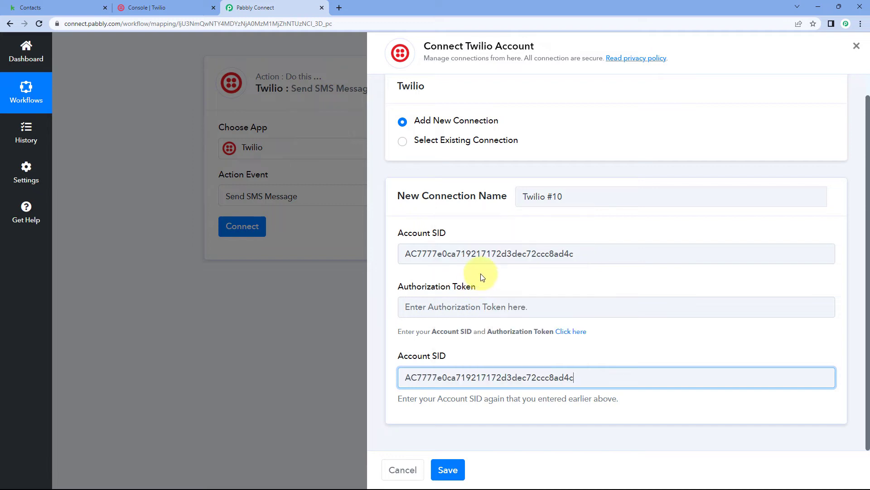
Copy the auth token from the Twilio console, paste it into the Authorization Token field and save the connection
left_click(175, 7)
left_click(449, 333)
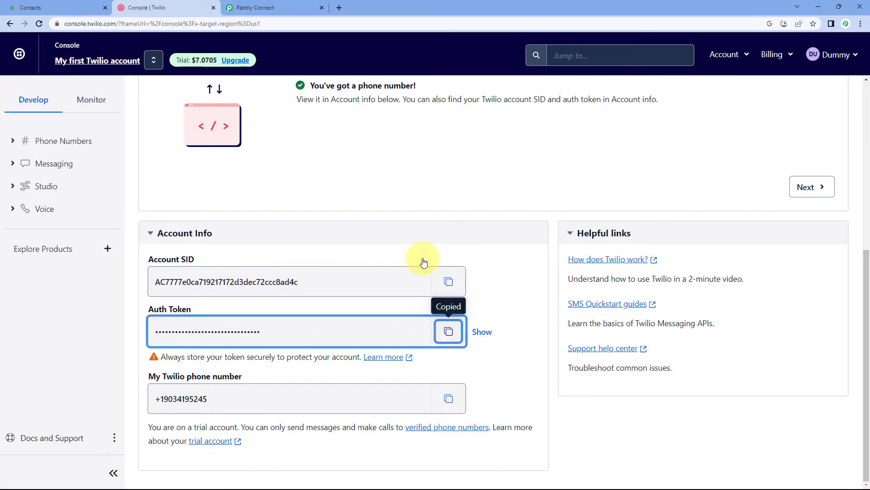
left_click(266, 7)
left_click(450, 307)
right_click(450, 307)
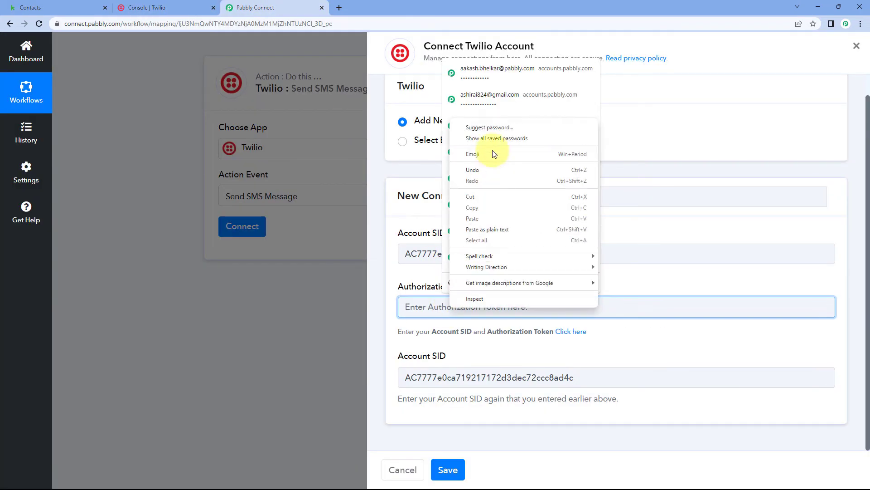
left_click(481, 210)
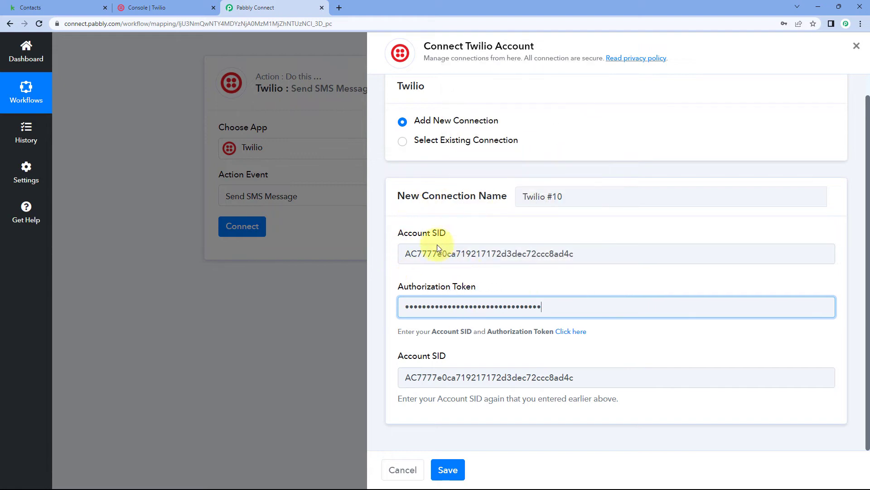
left_click(448, 469)
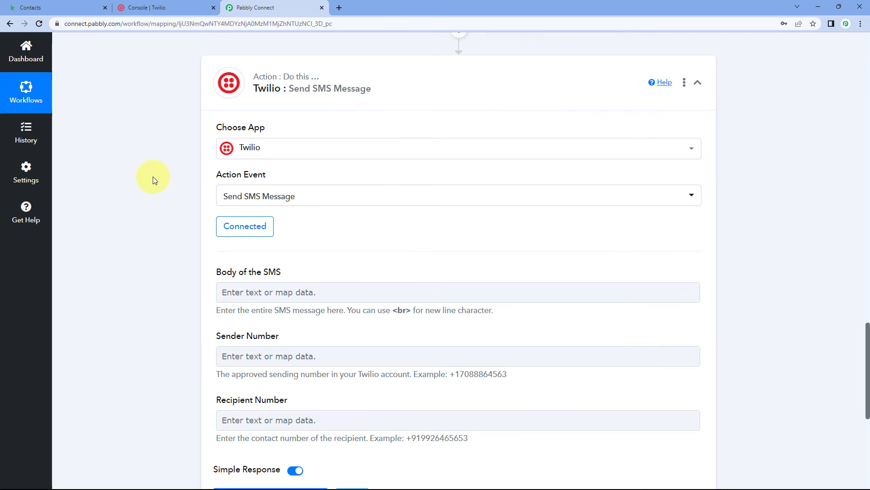
Begin the SMS body with "Hello" followed by the Given Name mapped from the second Keap step and a comma
scroll(154, 176, "down", 2)
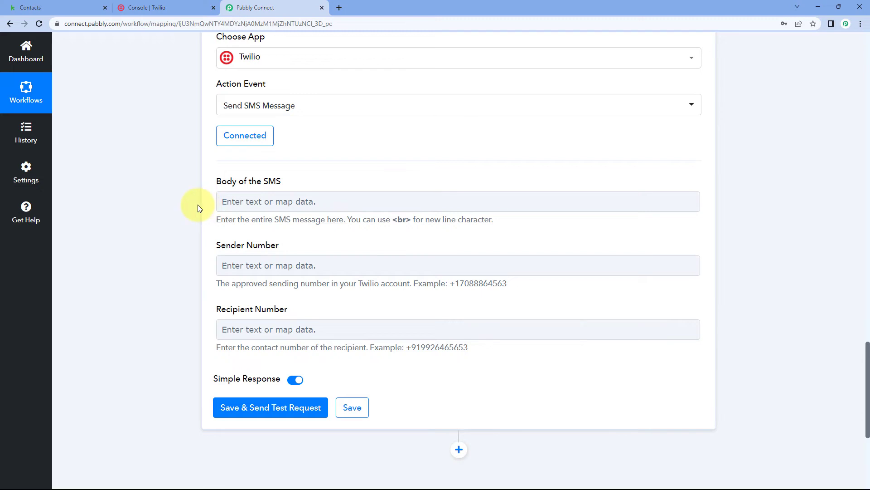
left_click(276, 206)
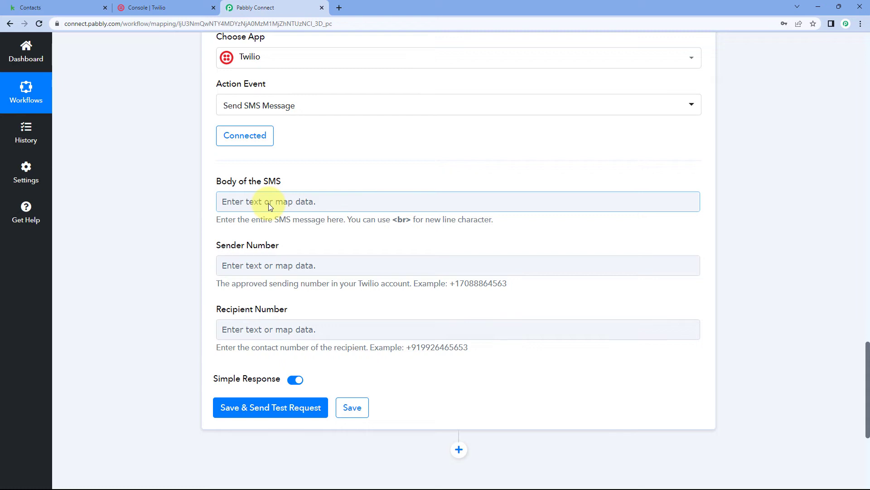
left_click(262, 204)
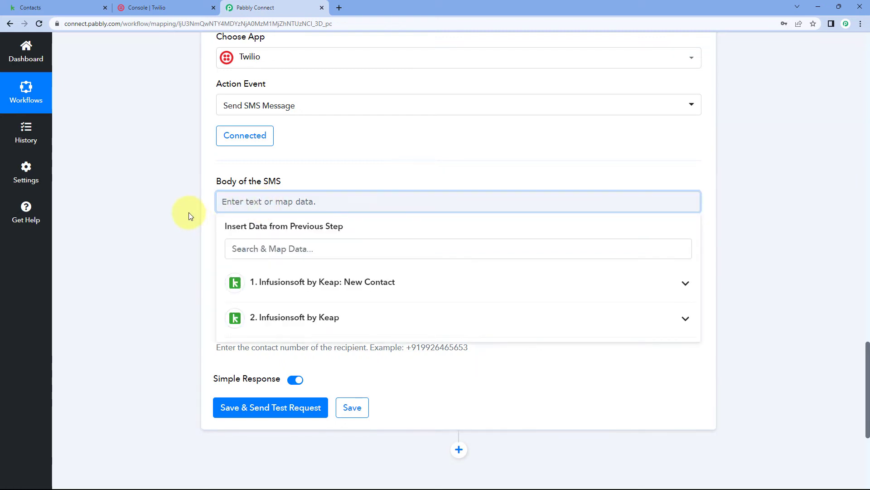
type("Hello")
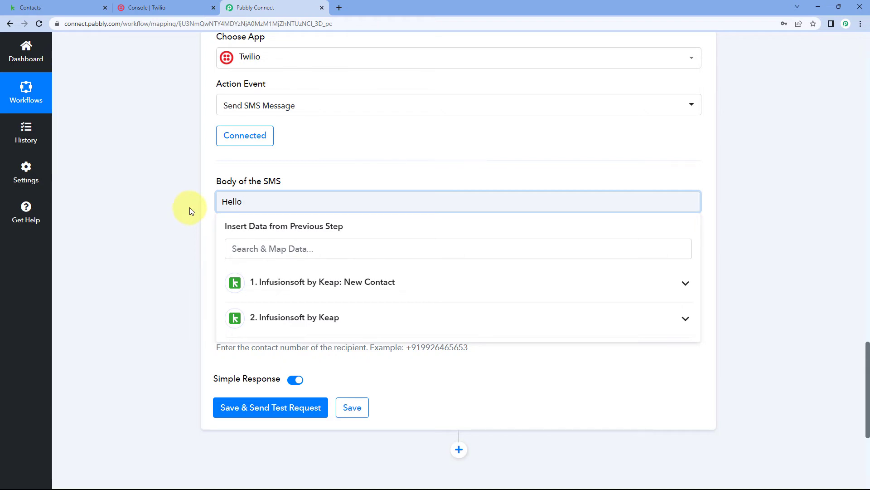
scroll(183, 200, "down", 1)
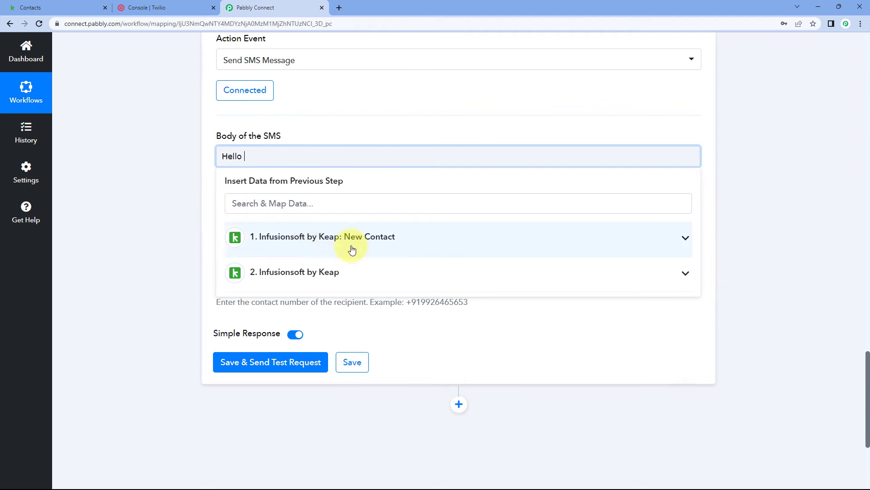
left_click(346, 275)
scroll(344, 272, "down", 1)
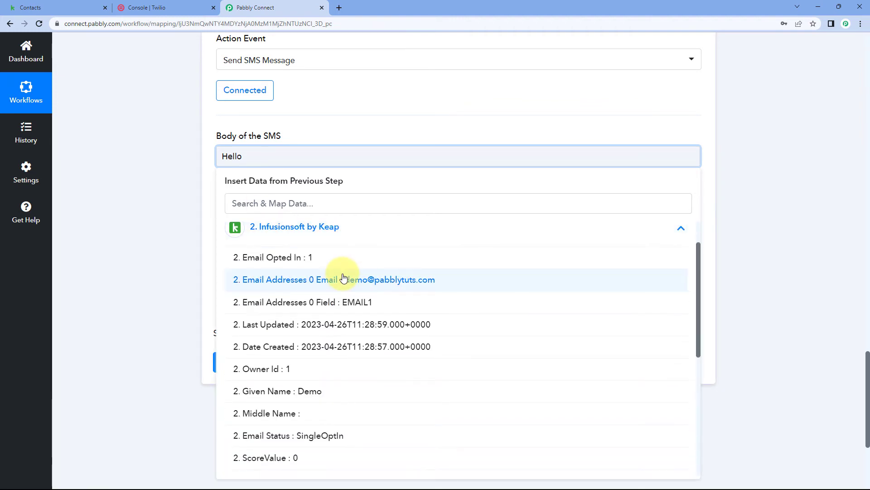
scroll(340, 272, "down", 1)
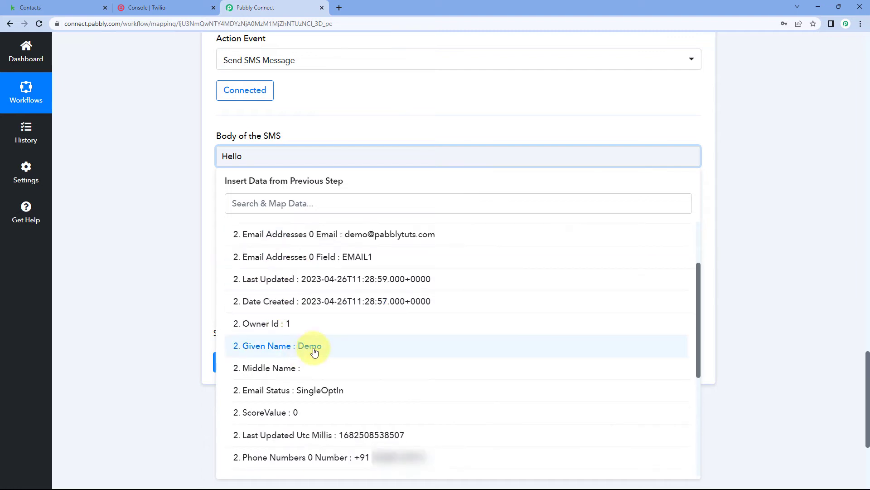
left_click(340, 347)
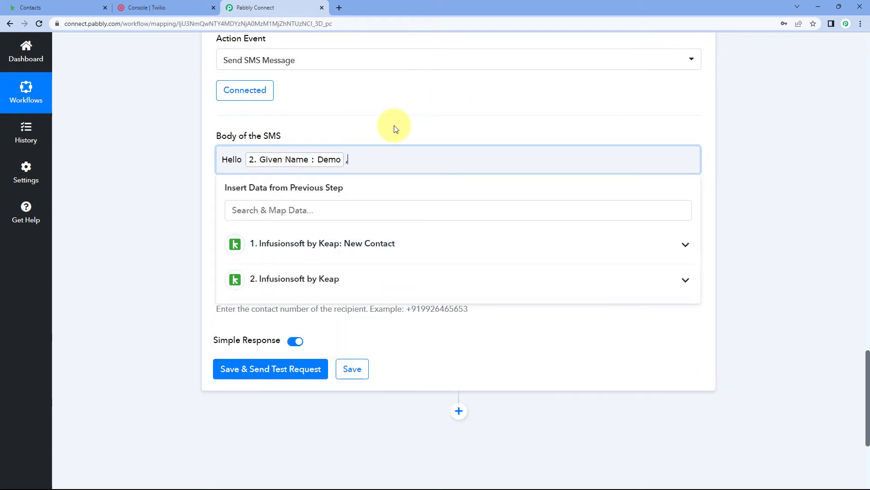
Below the greeting, write "Thank you for showing intrest in our product. If you have query you can contact us at" and the support e-mail address
key("Return")
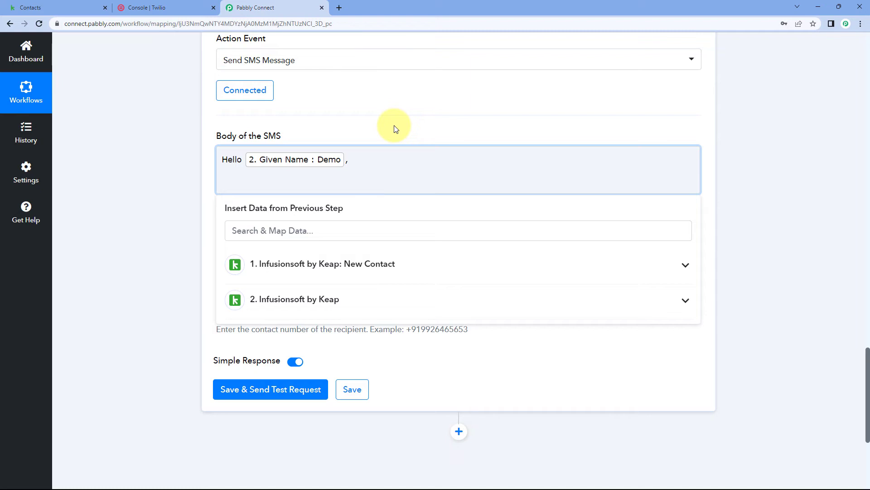
type("Thank you for showing intrest in our produc")
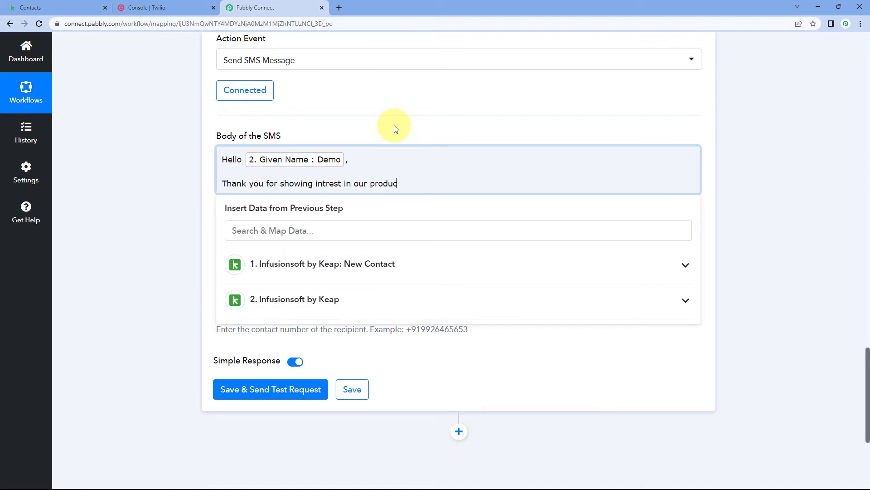
type("t. If you have querys you can contact us at ")
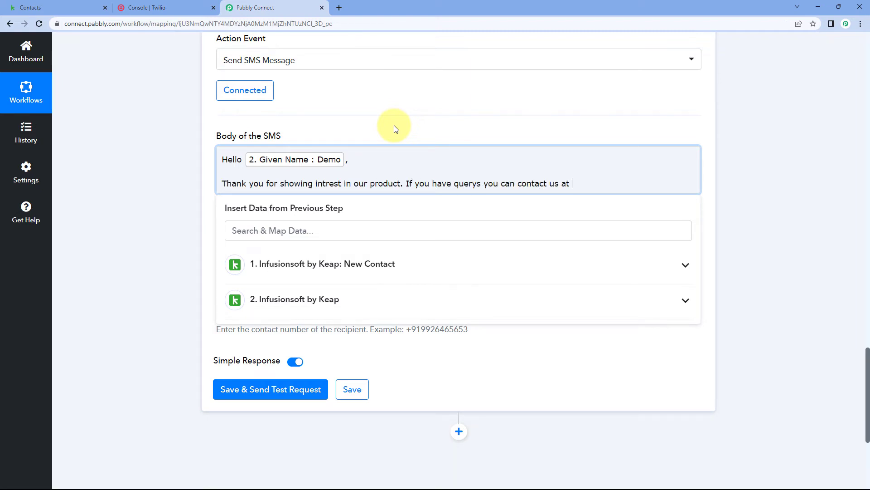
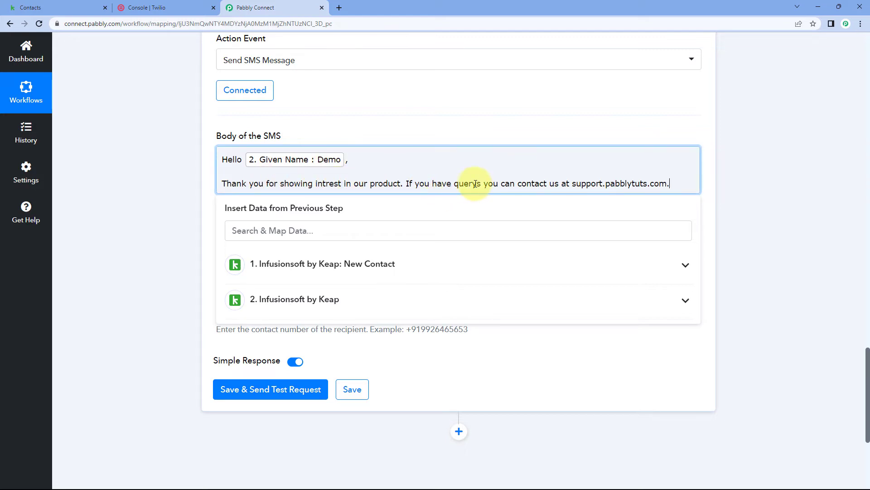
left_click(603, 183)
key("BackSpace")
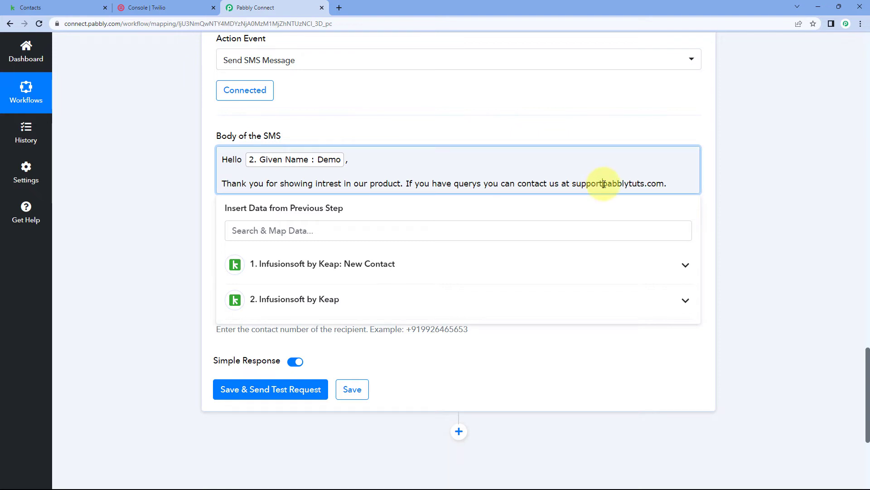
type("@")
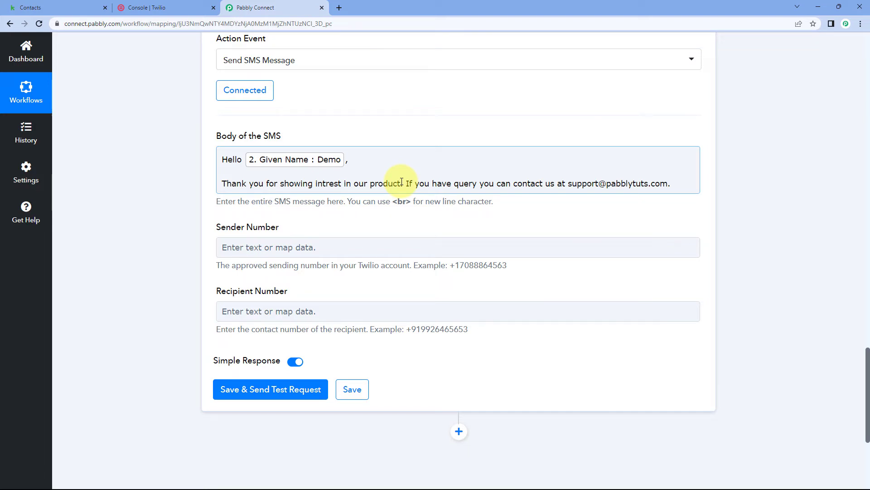
Copy the Twilio phone number from the Twilio console and paste it into the Sender Number field of the SMS action
scroll(385, 116, "up", 10)
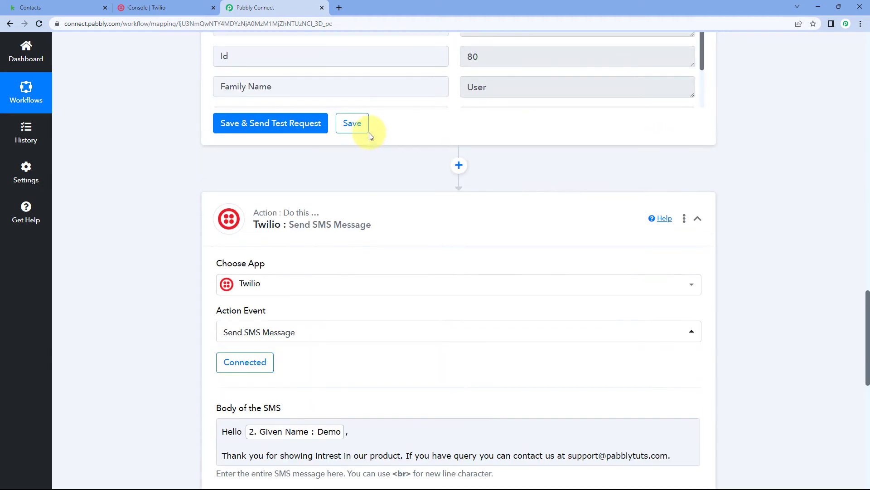
scroll(451, 191, "up", 5)
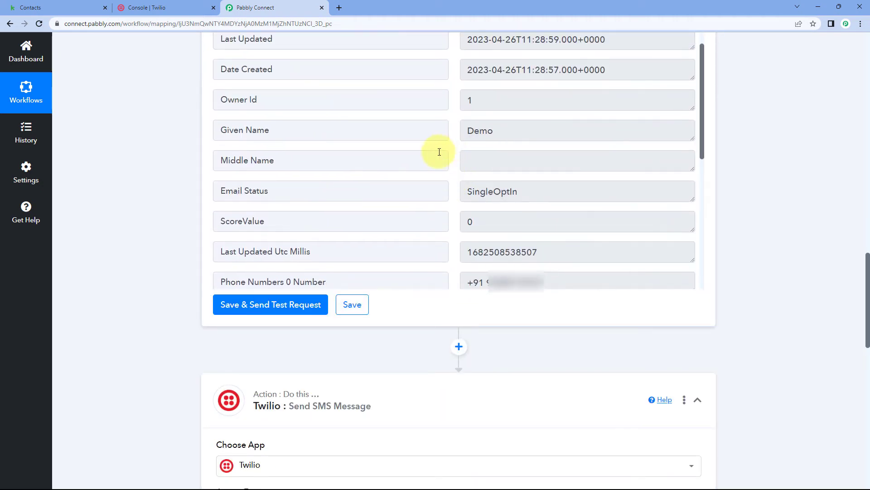
scroll(153, 178, "down", 10)
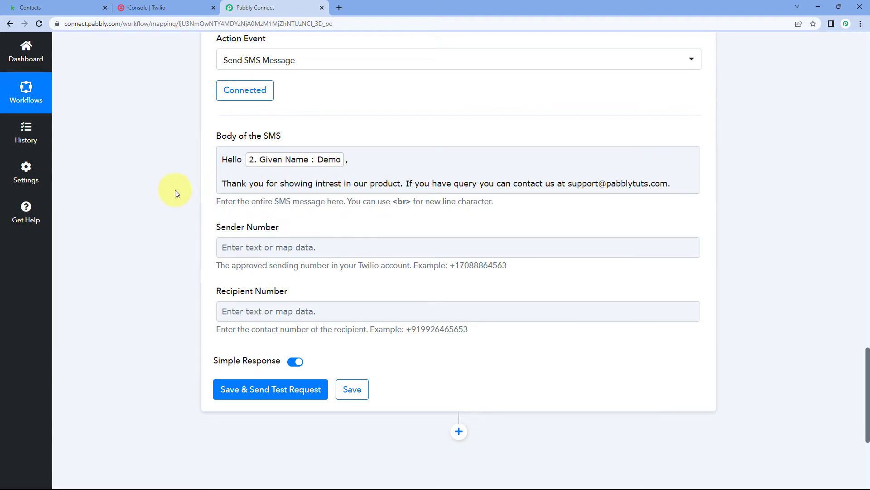
scroll(206, 155, "down", 2)
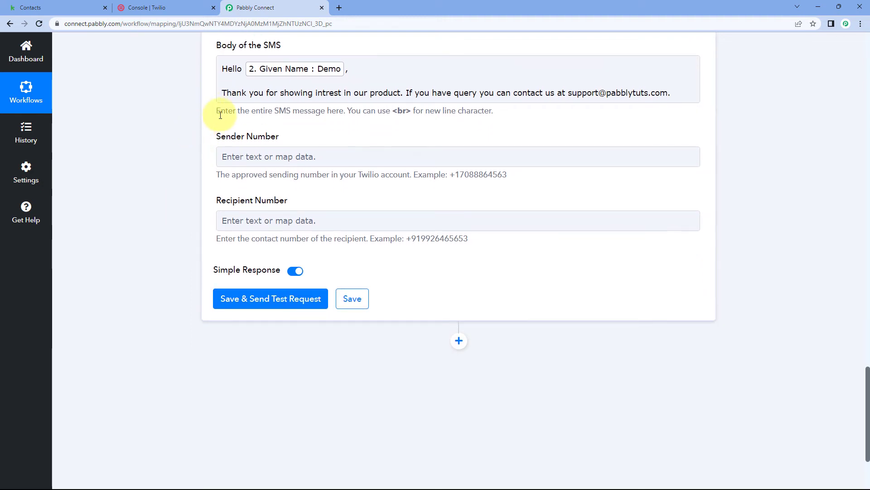
scroll(222, 109, "down", 2)
scroll(204, 99, "up", 1)
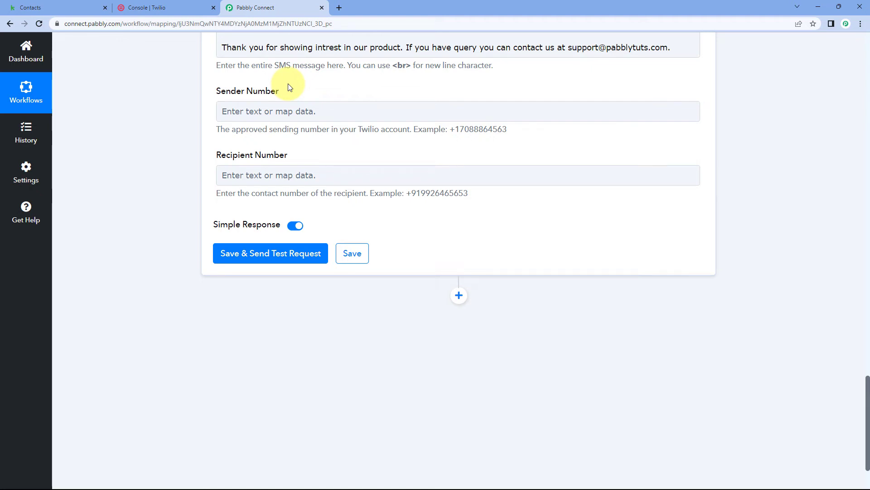
left_click(181, 12)
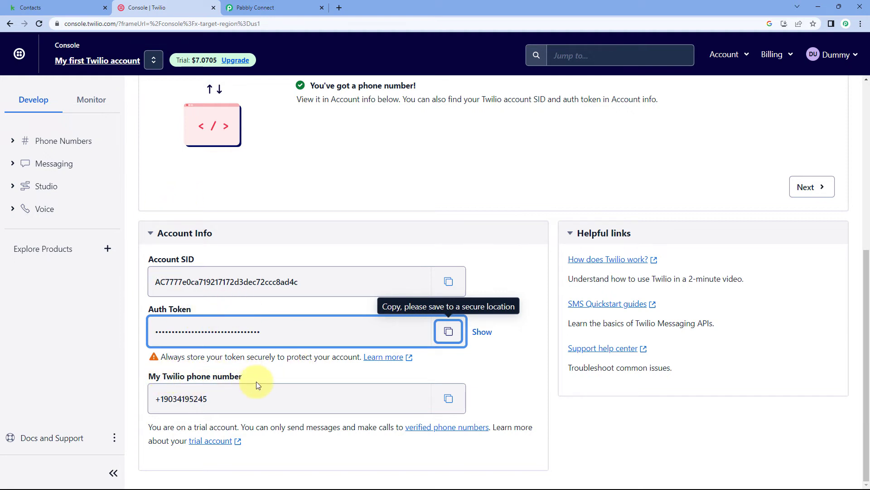
left_click(452, 401)
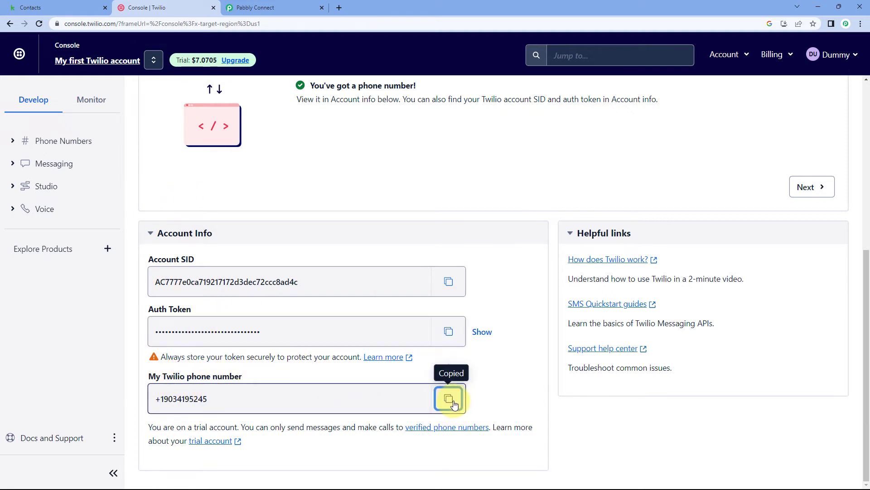
left_click(265, 7)
left_click(259, 112)
right_click(260, 115)
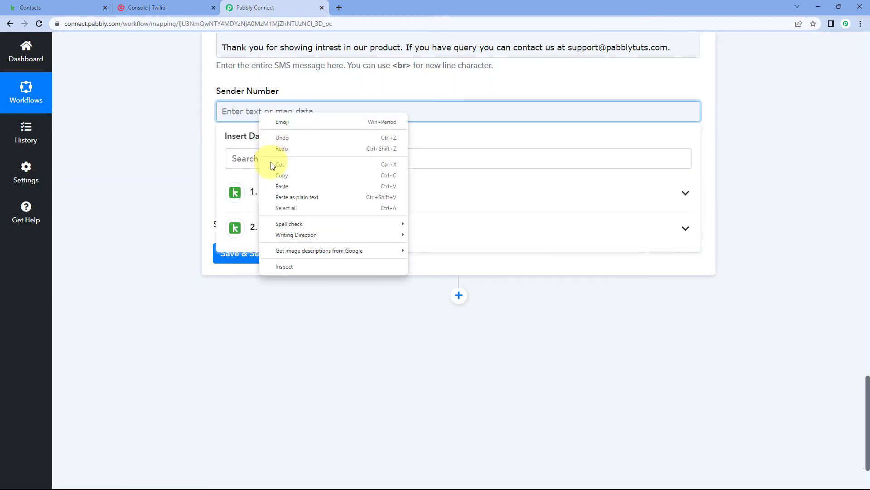
left_click(272, 184)
left_click(148, 144)
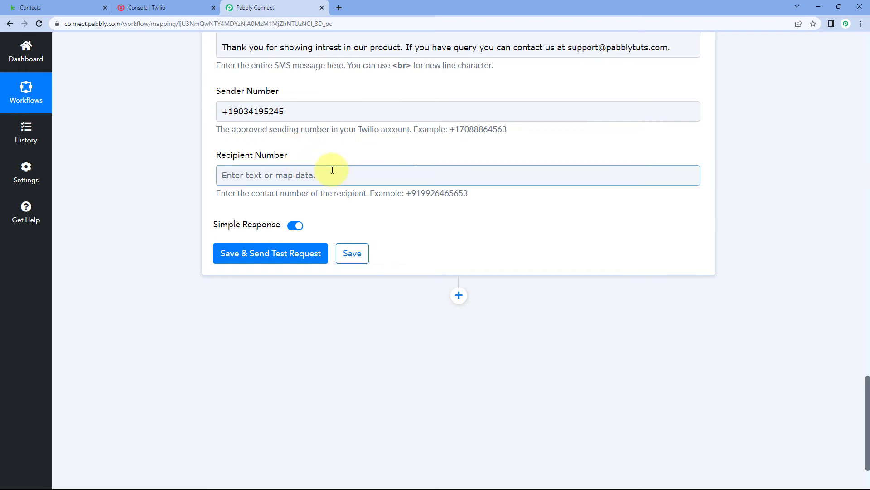
Examine the format of the contact's phone number, including its country code, in the Keap retrieve action's response
scroll(330, 173, "up", 12)
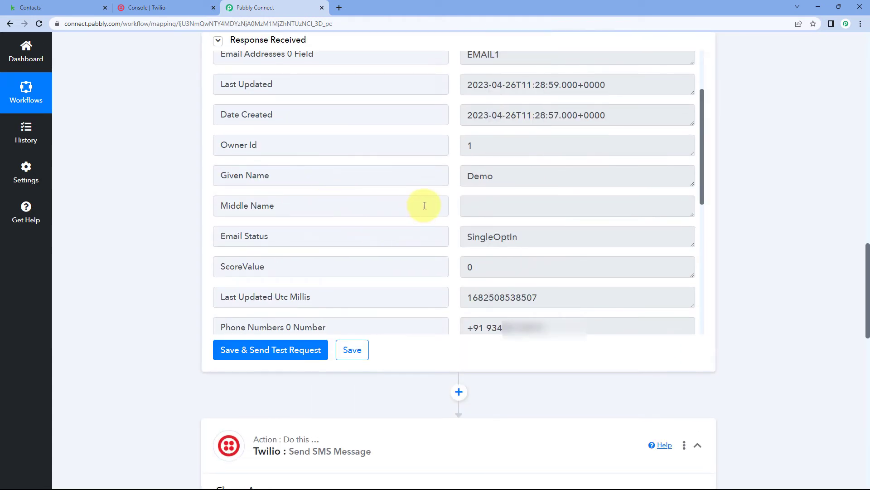
scroll(423, 204, "down", 2)
left_click(555, 236)
left_click_drag(556, 236, 465, 237)
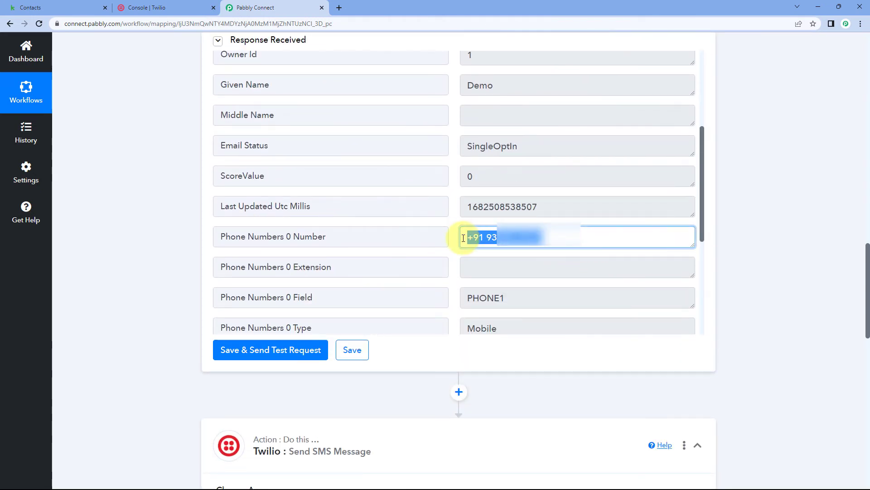
left_click(456, 237)
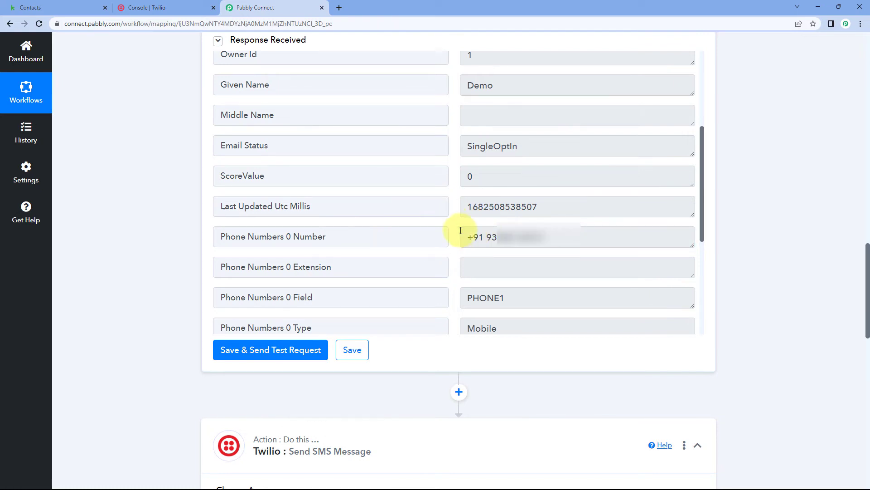
left_click_drag(462, 238, 550, 237)
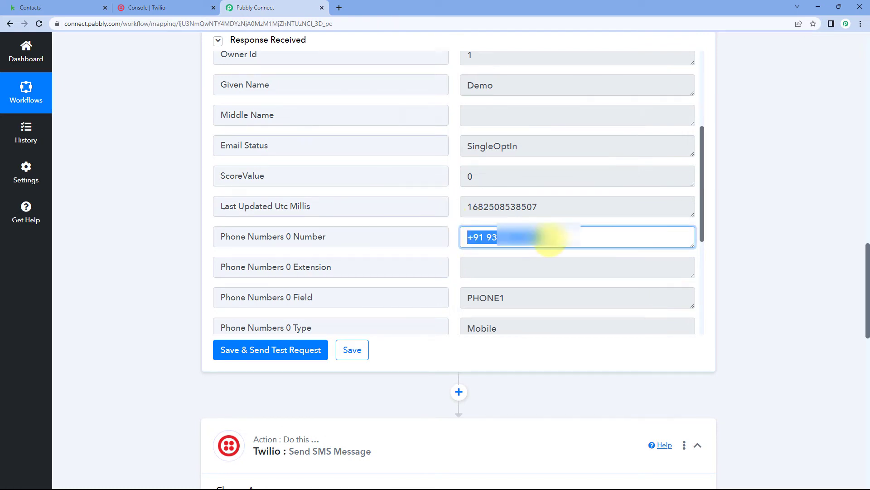
left_click(457, 223)
scroll(173, 243, "down", 9)
scroll(174, 243, "down", 5)
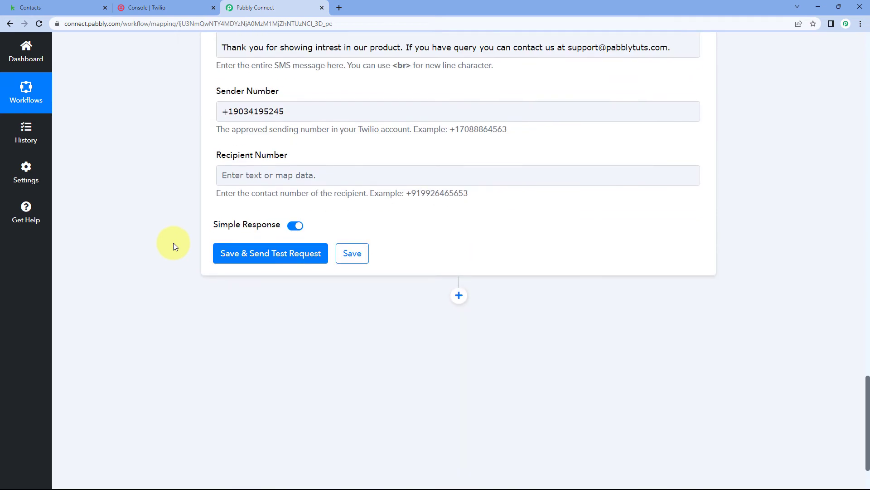
Map the Recipient Number to Phone Numbers 0 Number from the second Keap step
scroll(217, 240, "up", 1)
left_click(248, 220)
scroll(272, 245, "down", 2)
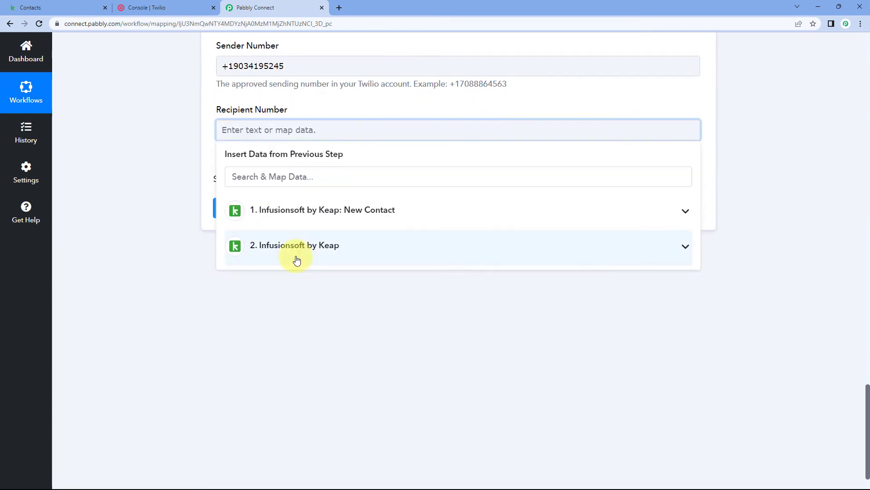
left_click(317, 245)
scroll(311, 321, "down", 4)
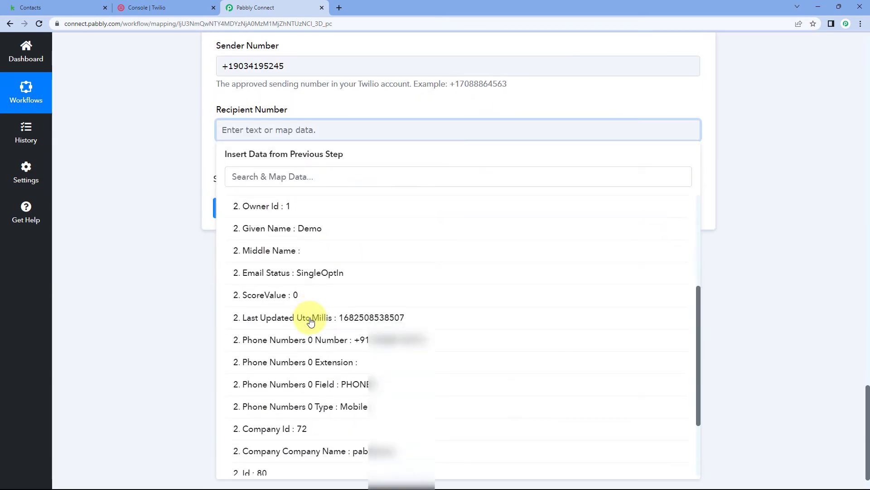
left_click(329, 341)
left_click(175, 148)
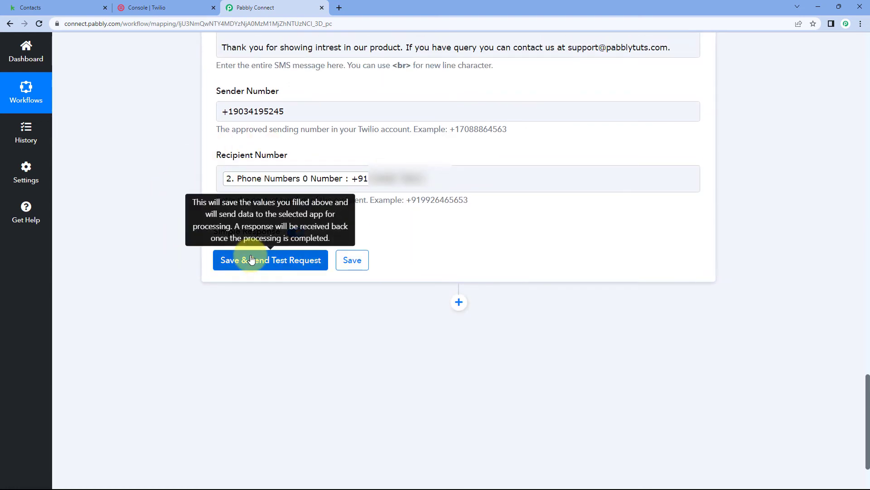
Save the Twilio action and send a test request, and check the received response against the SMS body
left_click(252, 259)
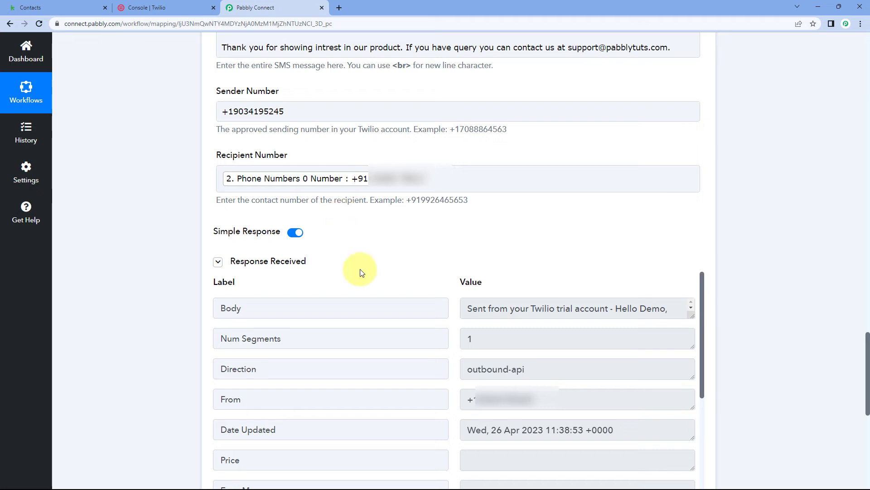
scroll(422, 278, "down", 4)
scroll(459, 305, "down", 1)
scroll(458, 305, "up", 5)
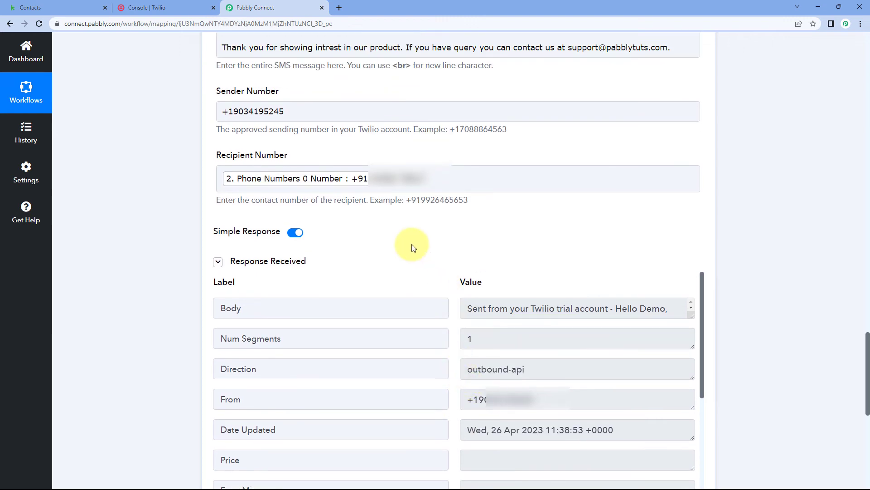
scroll(411, 244, "up", 2)
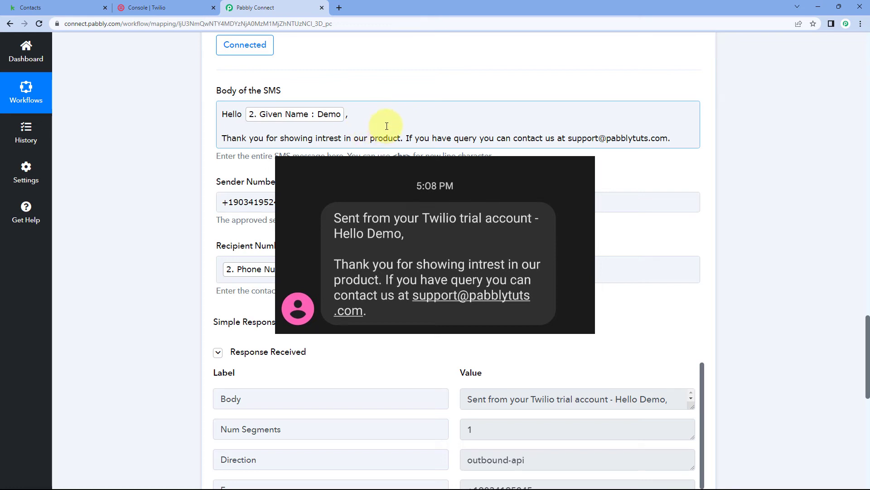
left_click(327, 139)
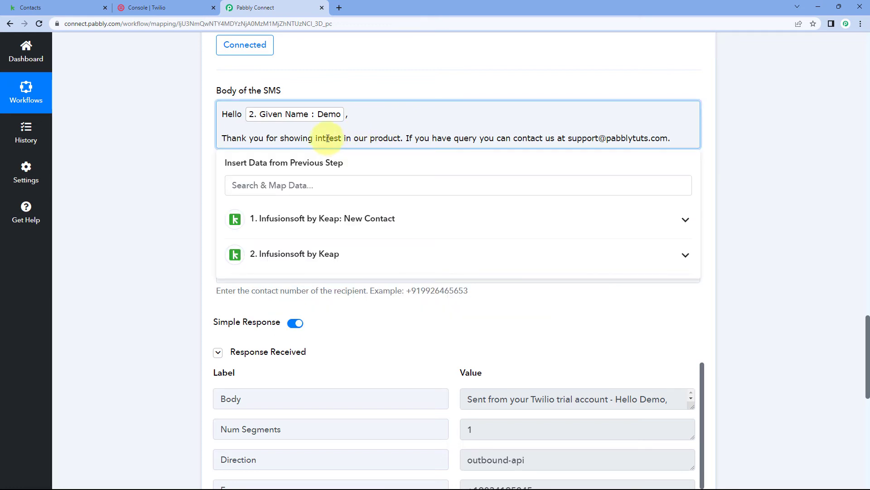
Correct the misspelled word to "interest" in the SMS body and save the Twilio action
type("e")
left_click(206, 145)
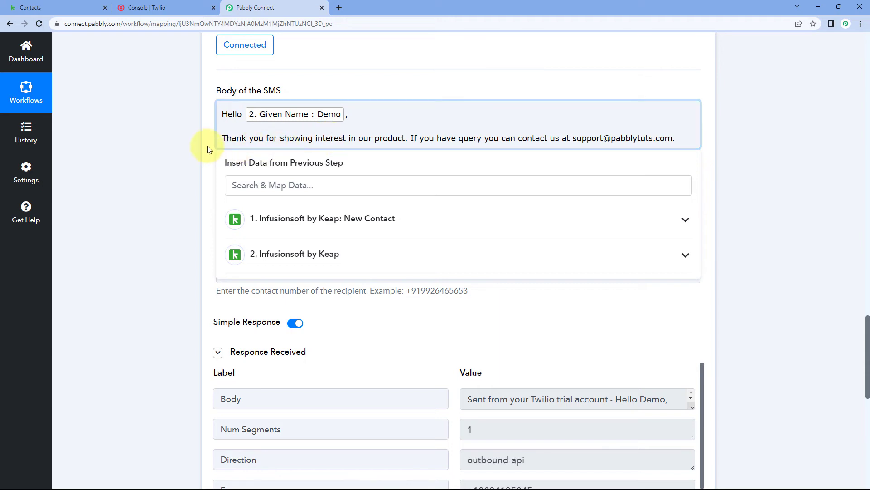
scroll(189, 289, "down", 10)
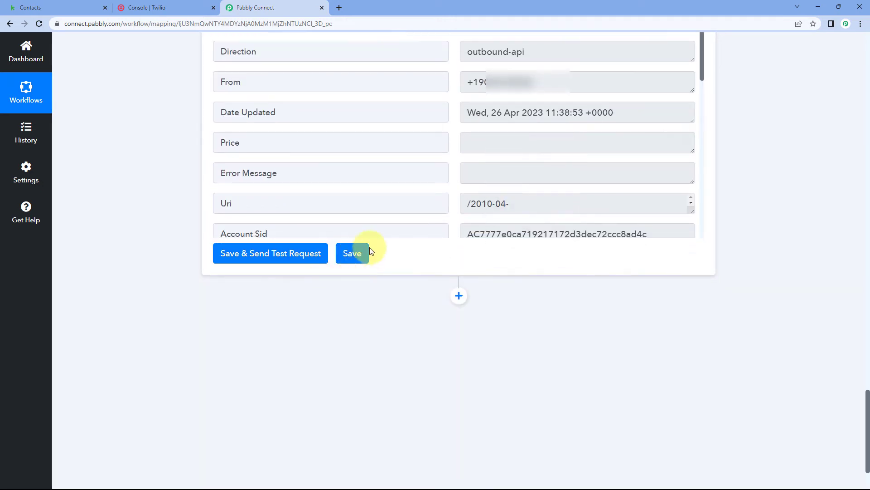
left_click(365, 250)
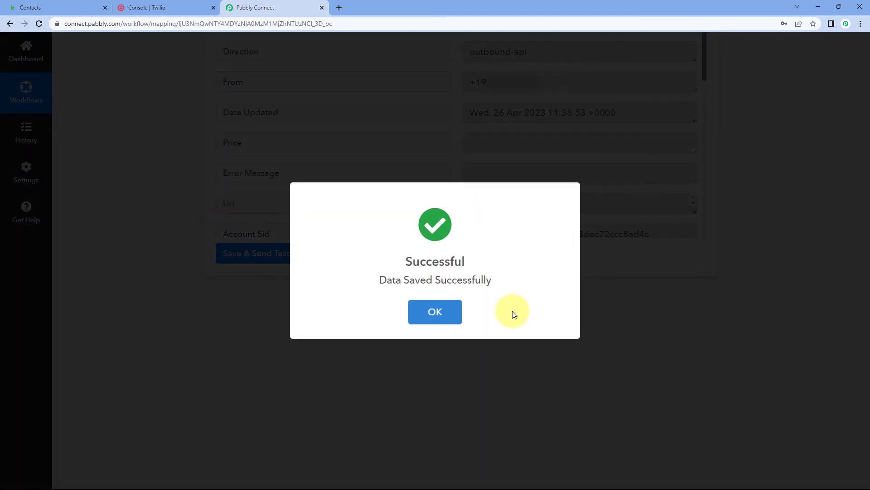
left_click(449, 312)
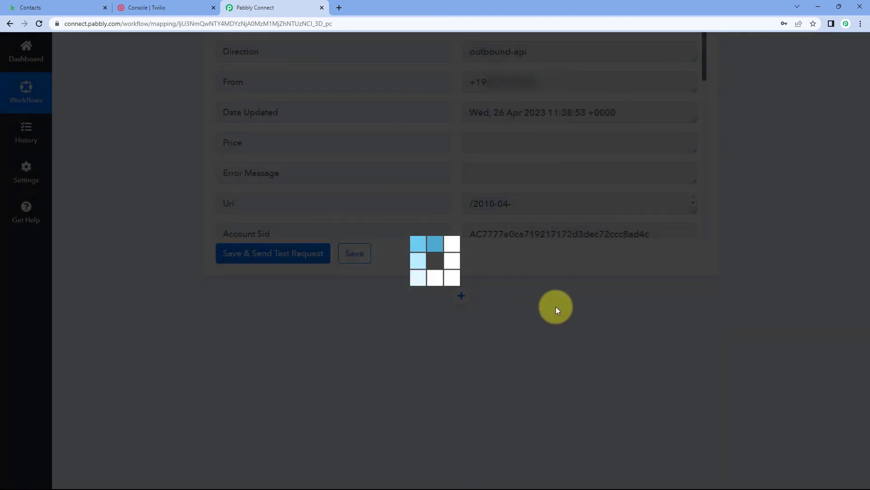
Collapse the expanded Keap and Twilio steps so the Keap to Twilio workflow is shown in compact form
scroll(542, 311, "up", 8)
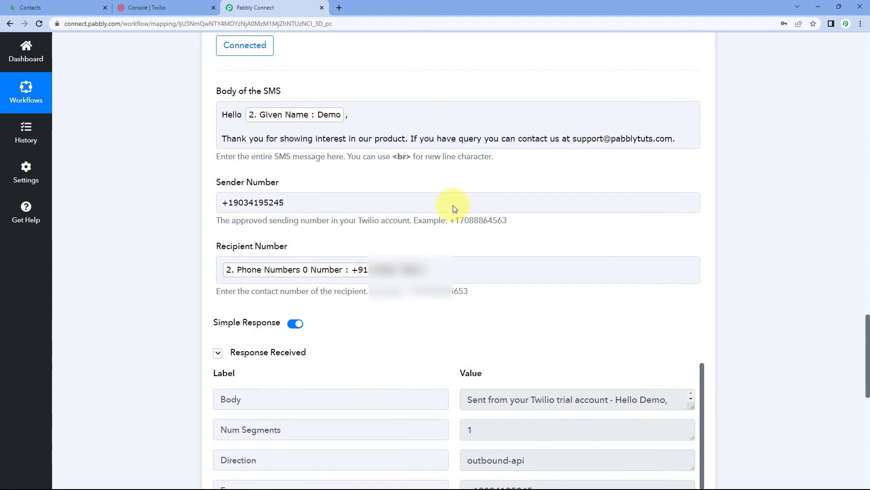
scroll(449, 209, "up", 6)
scroll(703, 136, "up", 15)
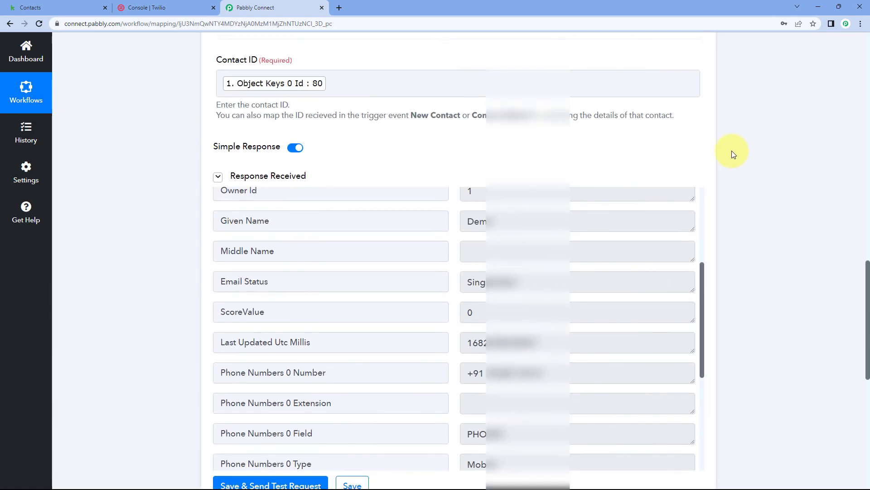
left_click(700, 150)
scroll(719, 146, "up", 13)
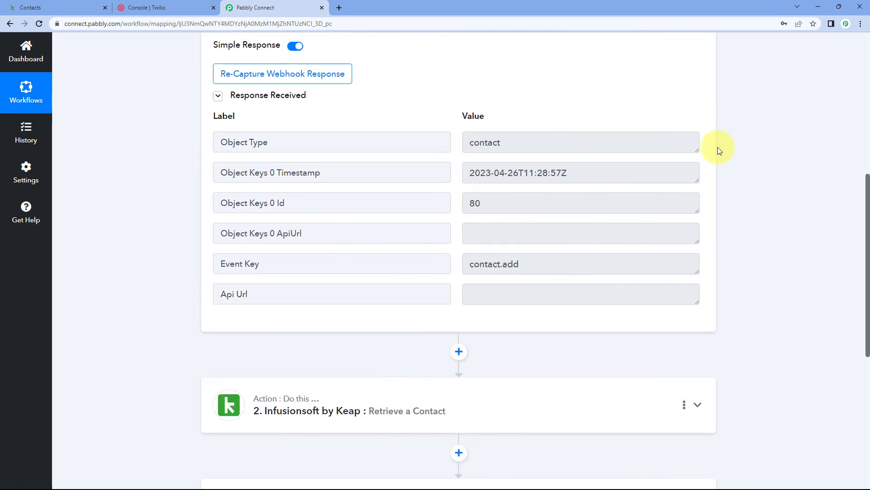
left_click(472, 183)
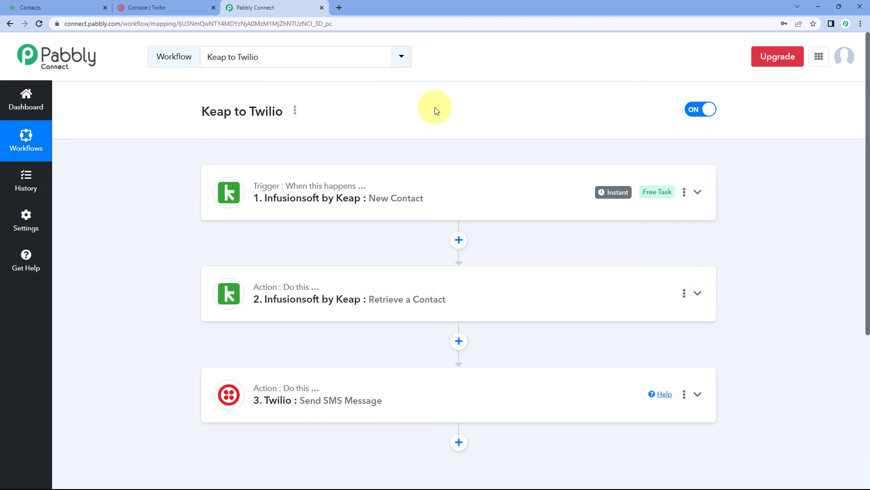
Switch to Keap, close the open contact record, start a new contact, and enter the contact's first and last name
left_click(68, 8)
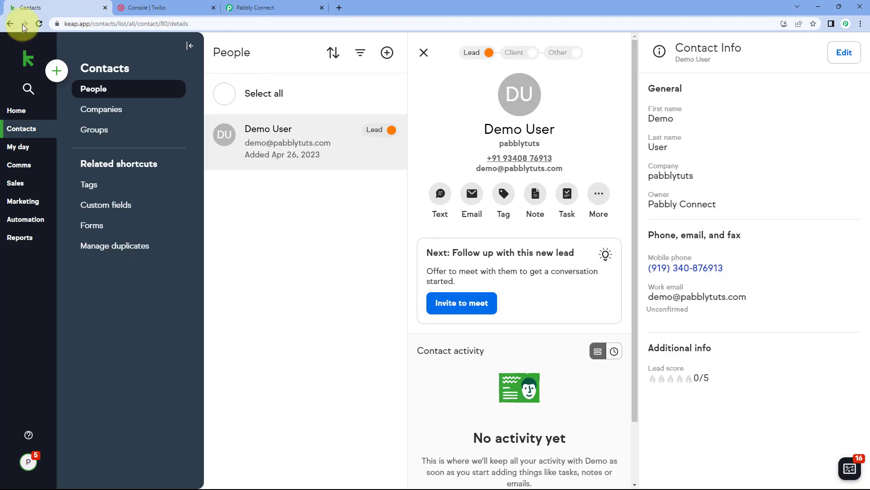
left_click(422, 53)
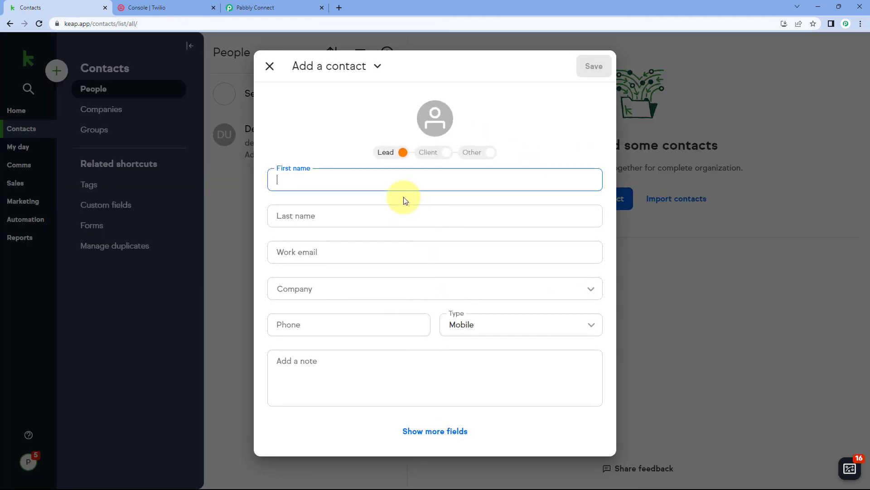
type("Tets")
key("Tab")
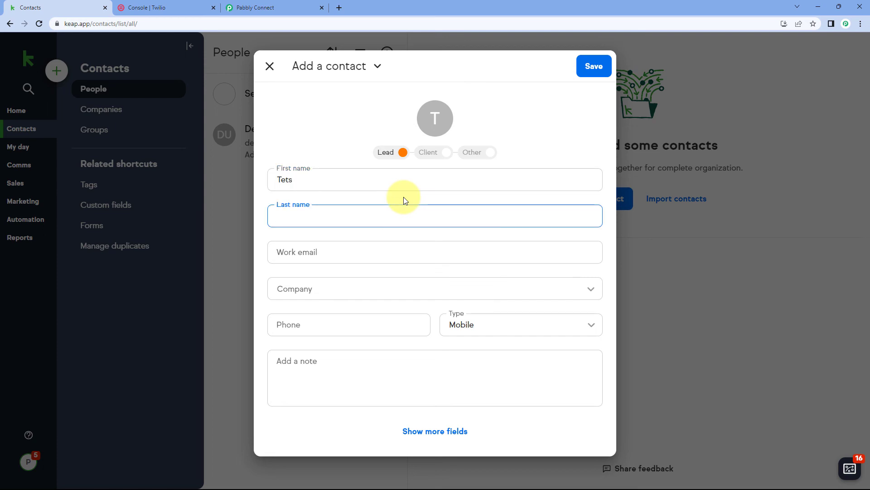
left_click(380, 185)
key("BackSpace")
key("BackSpace")
type("st")
key("Tab")
type("T")
key("BackSpace")
type("Contact")
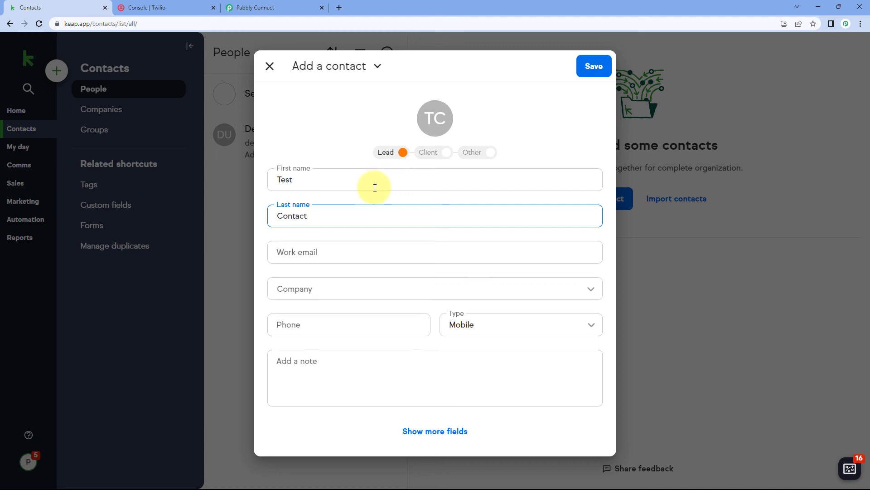
Fill in the new contact's work email and set the company to Pabbly
left_click(337, 250)
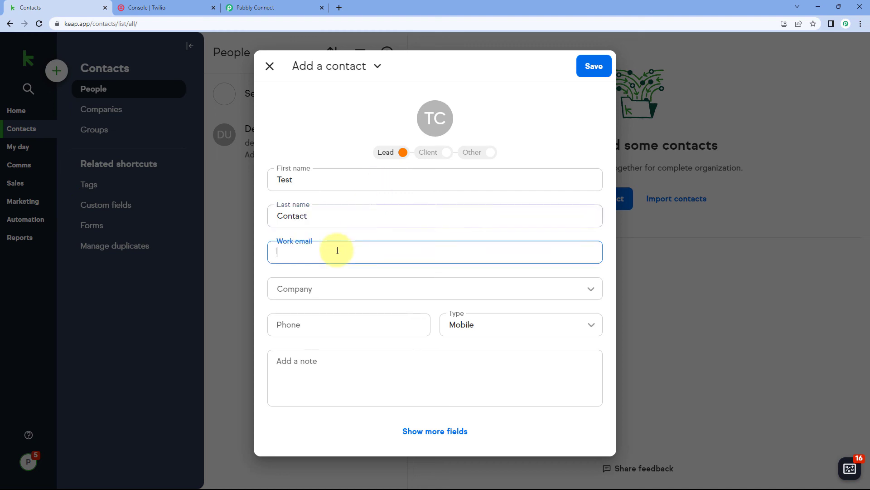
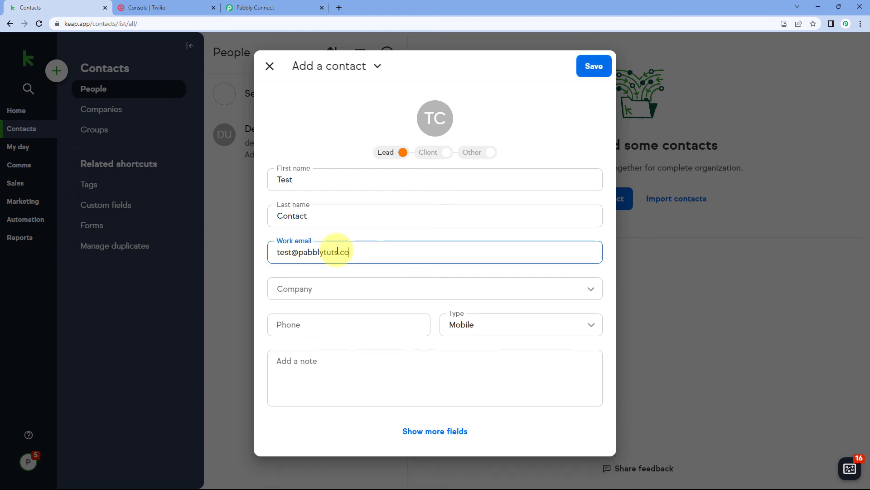
key("Tab")
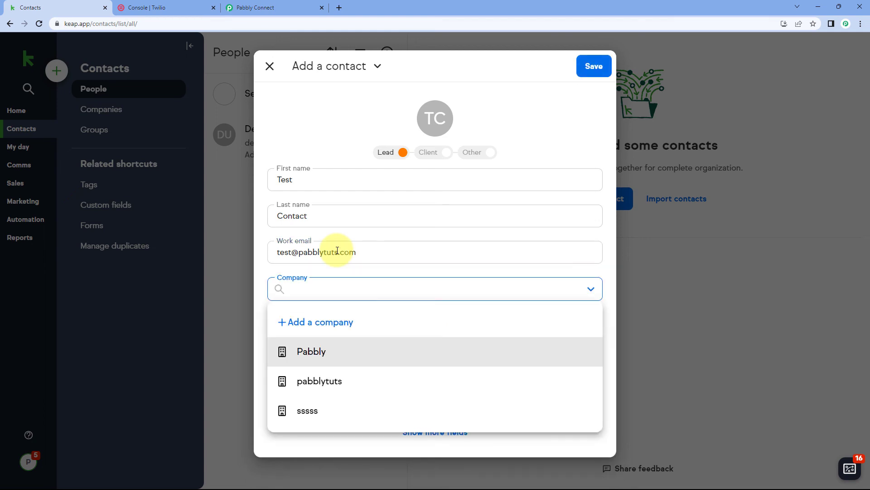
left_click(311, 353)
Enter the contact's phone number with its country code, save the new contact, and close the new-lead summary
left_click(315, 330)
type("+9")
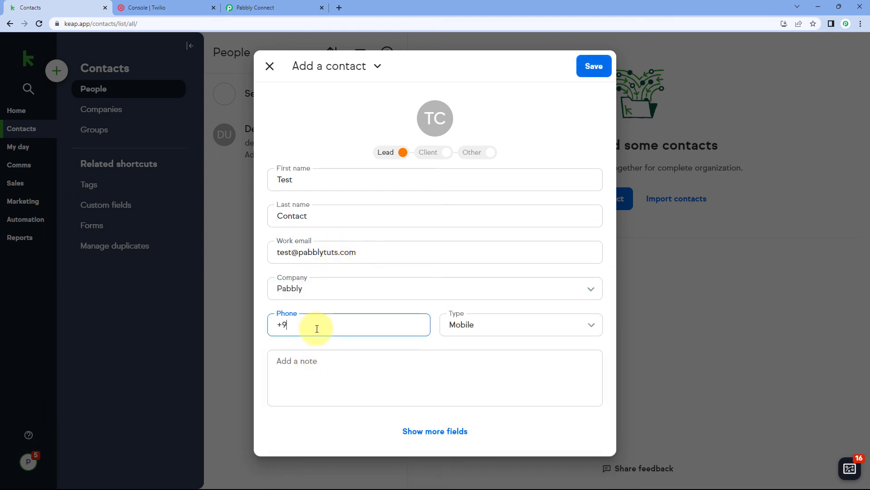
type("1")
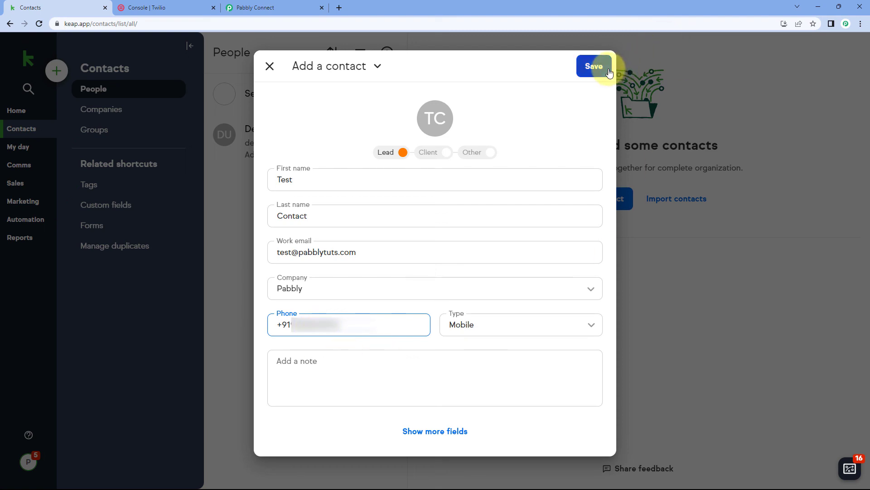
left_click(593, 66)
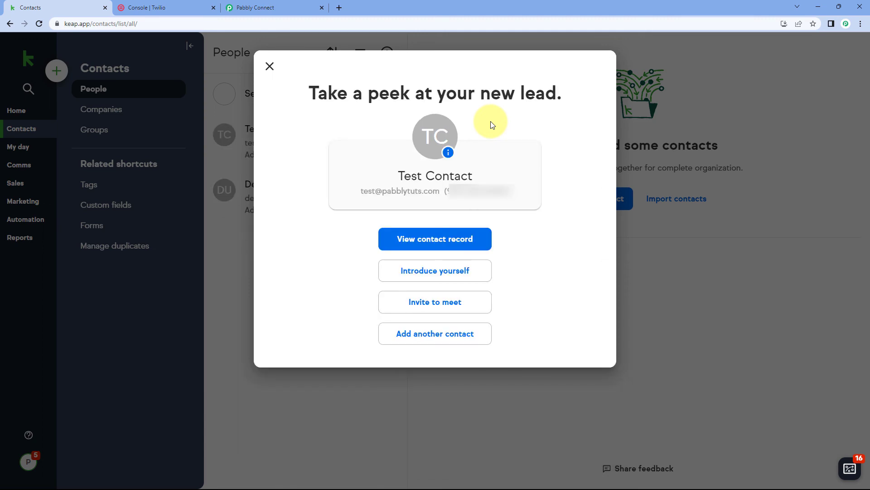
left_click(270, 66)
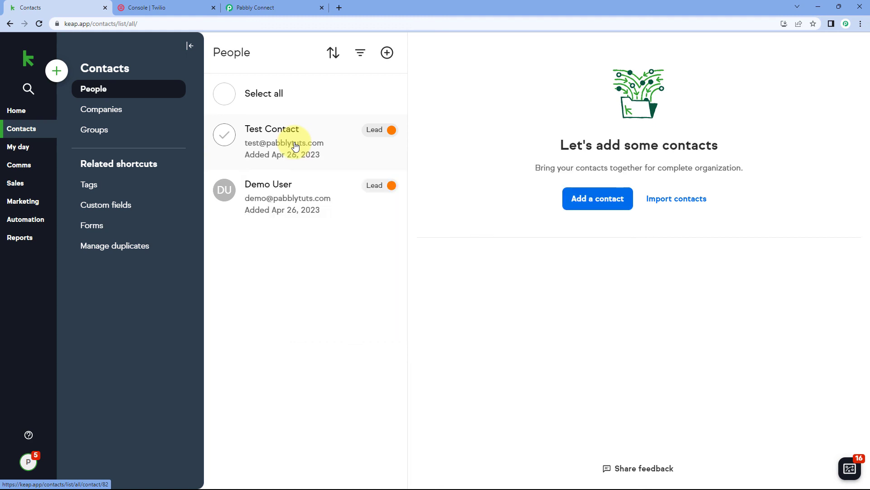
Switch to Pabbly Connect and review the trigger and two actions of the Keap to Twilio workflow
left_click(276, 7)
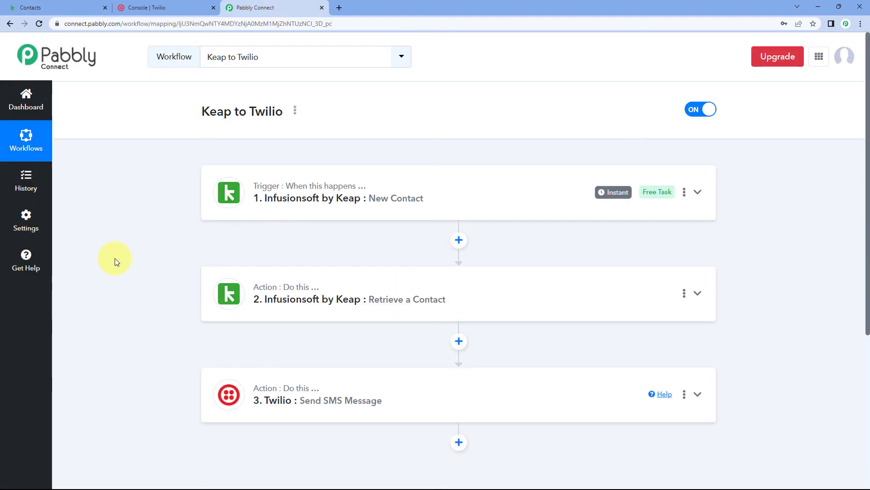
scroll(188, 310, "down", 2)
scroll(190, 313, "down", 2)
scroll(442, 204, "up", 4)
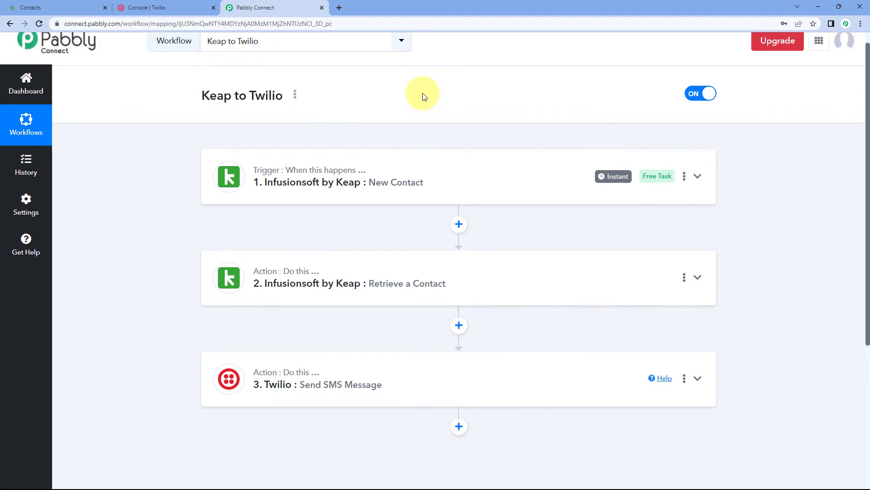